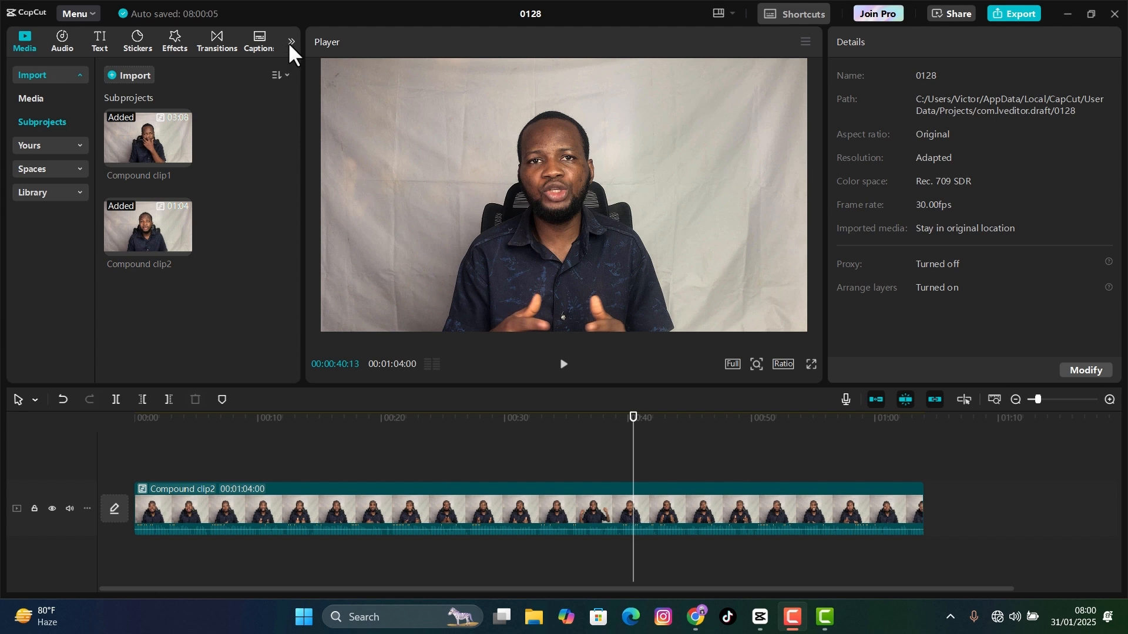
- Add a custom adjustment layer above the compound clip and extend its start back to about 26 seconds
{"action": "left_click", "coordinate": [292, 43]}
{"action": "left_click", "coordinate": [258, 44]}
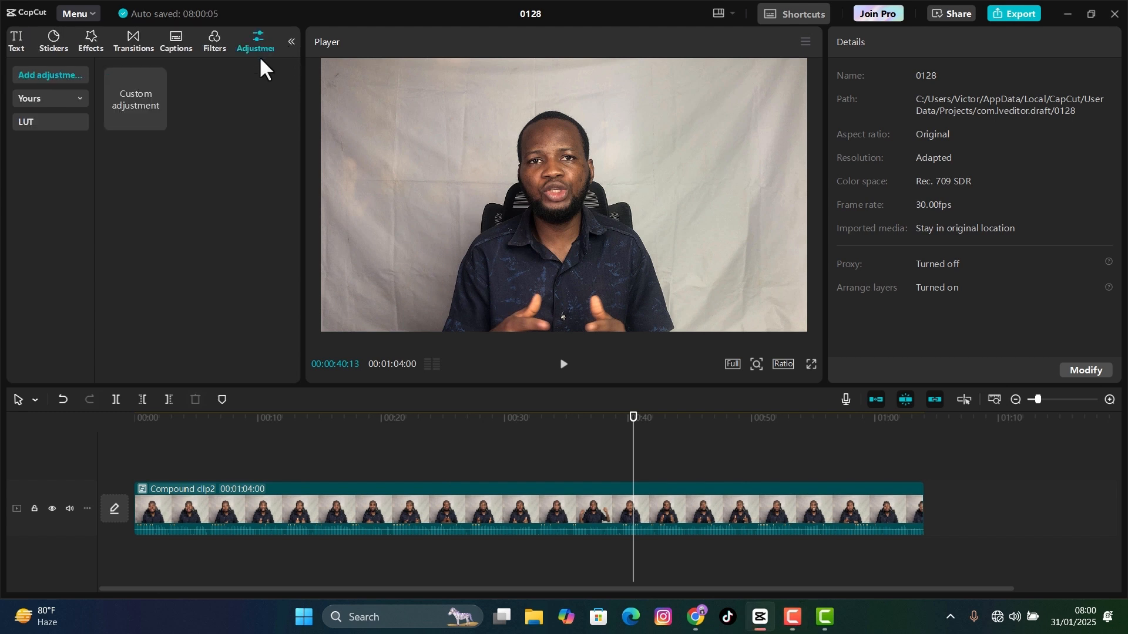
{"action": "left_click", "coordinate": [158, 121]}
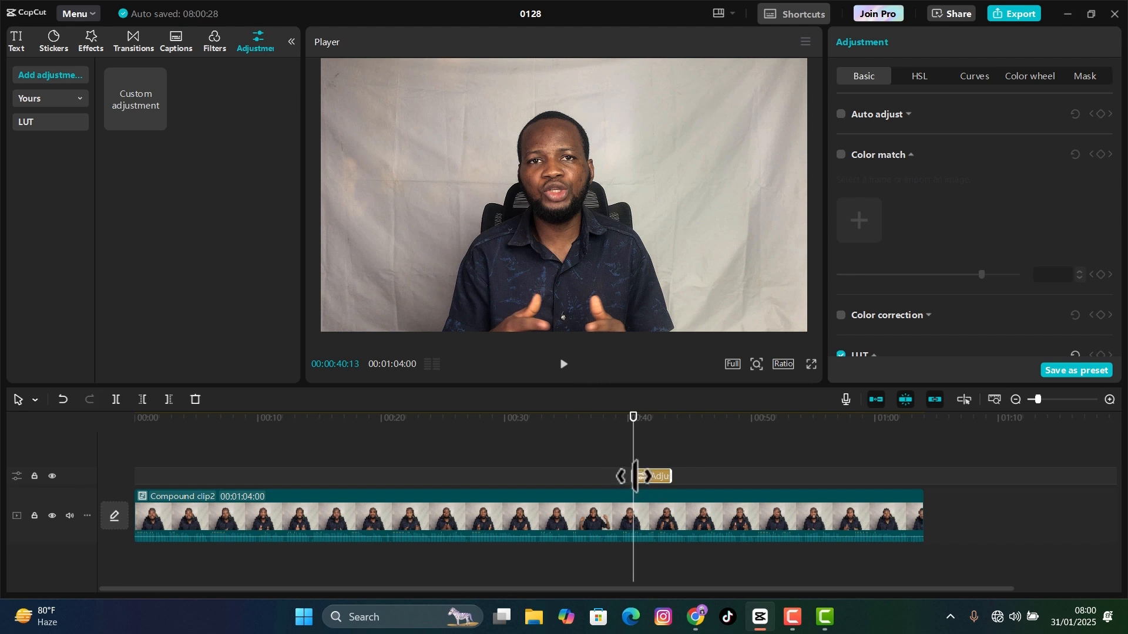
{"action": "left_click_drag", "start_coordinate": [632, 476], "coordinate": [457, 464]}
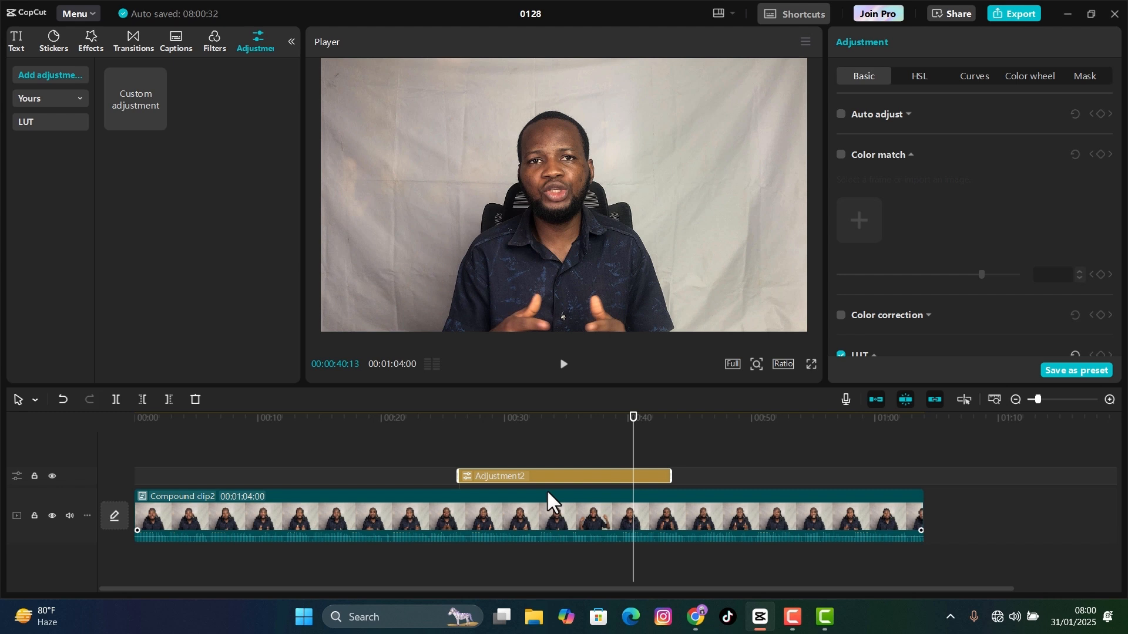
- Undo the latest adjustment layer edits back to the full-length adjustment layer with color match and LUT
{"action": "key", "text": "ctrl+z"}
{"action": "key", "text": "ctrl+z"}
{"action": "key", "text": "ctrl+z"}
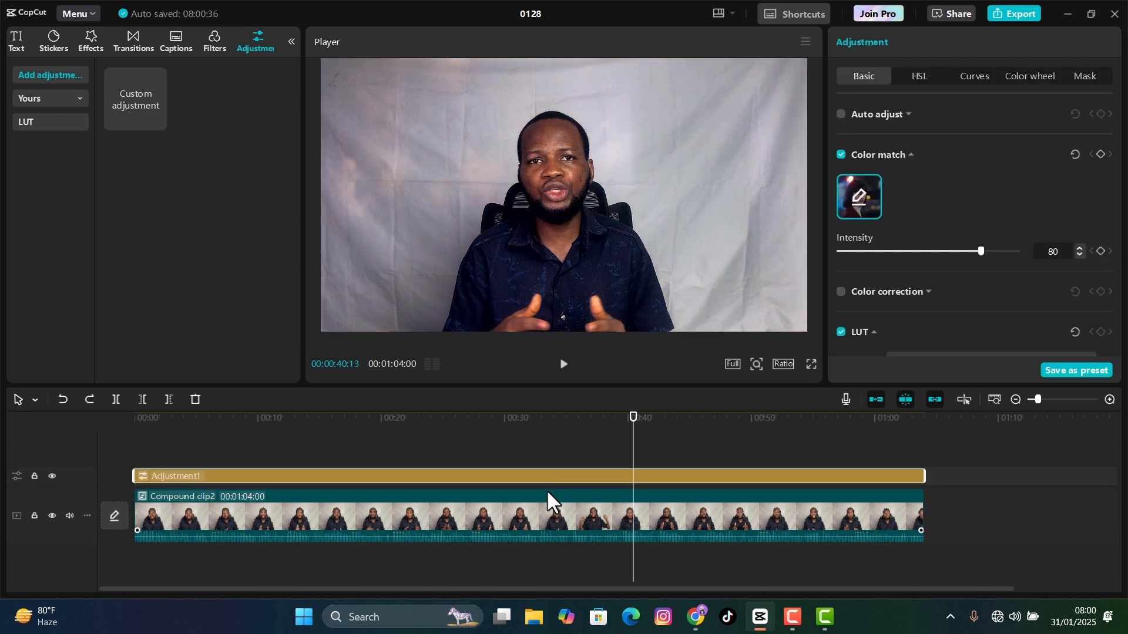
{"action": "left_click", "coordinate": [630, 418]}
{"action": "left_click", "coordinate": [667, 438]}
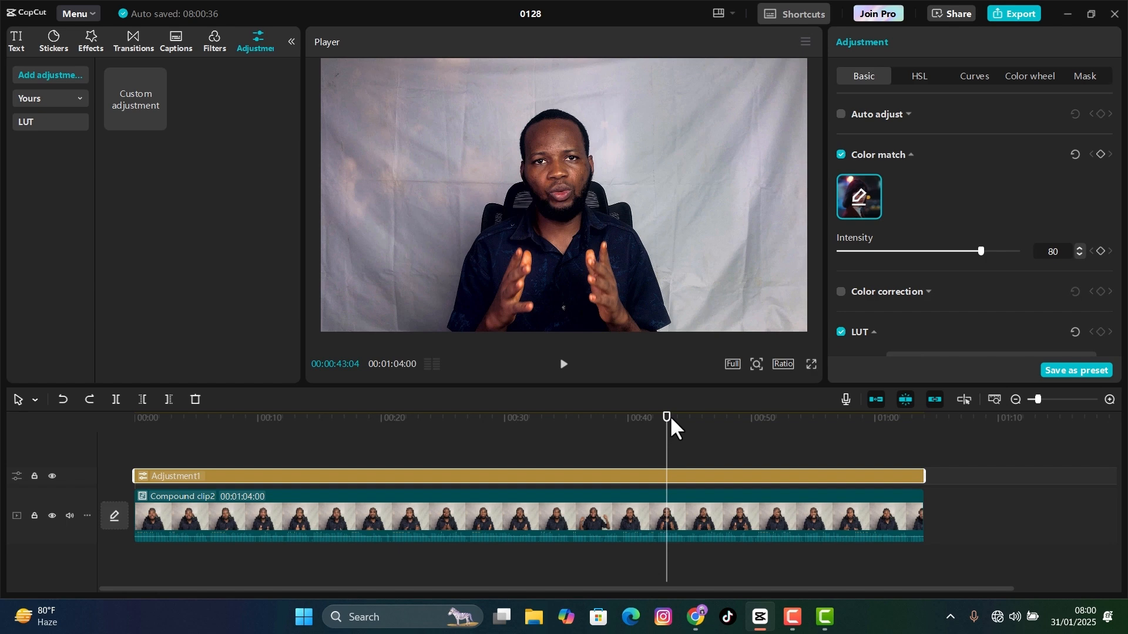
{"action": "left_click", "coordinate": [669, 434]}
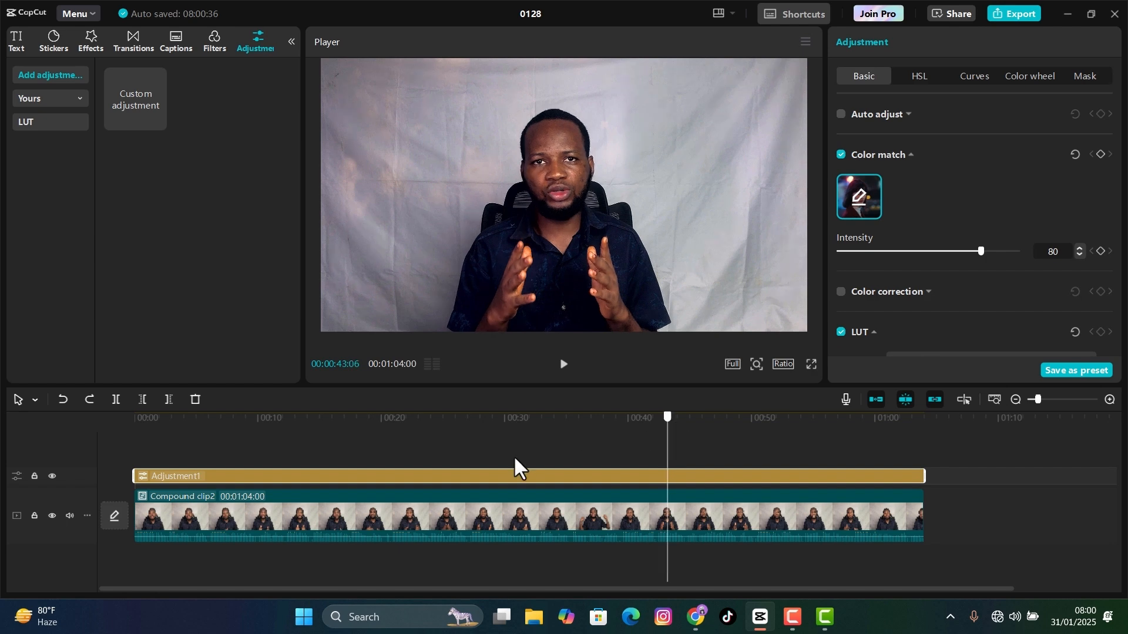
{"action": "left_click_drag", "start_coordinate": [460, 460], "coordinate": [478, 469]}
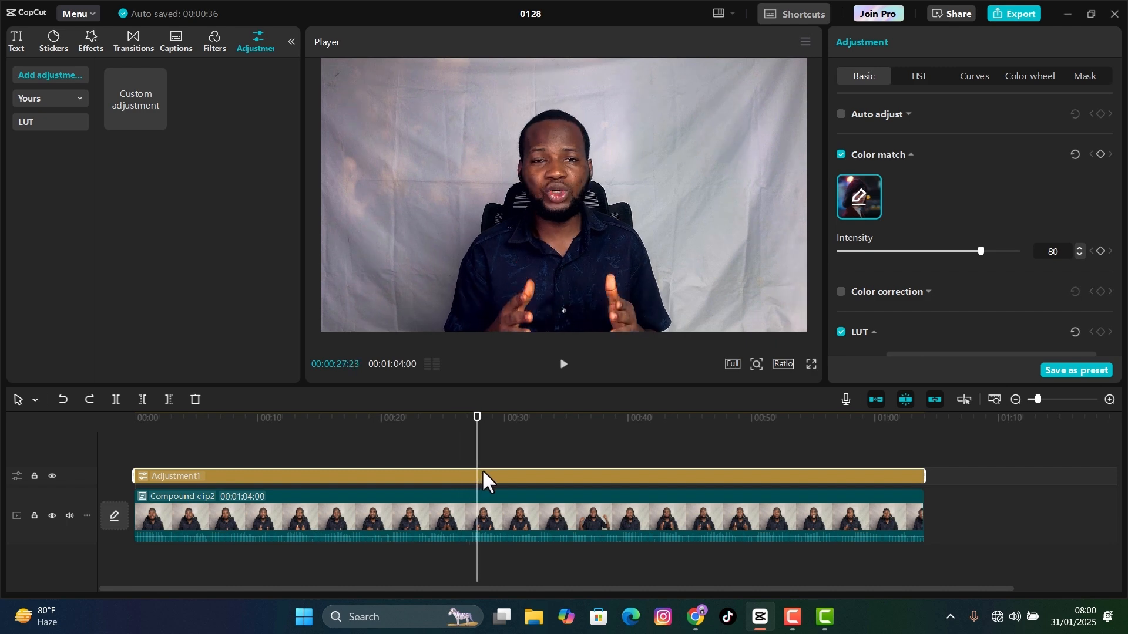
{"action": "left_click", "coordinate": [804, 41]}
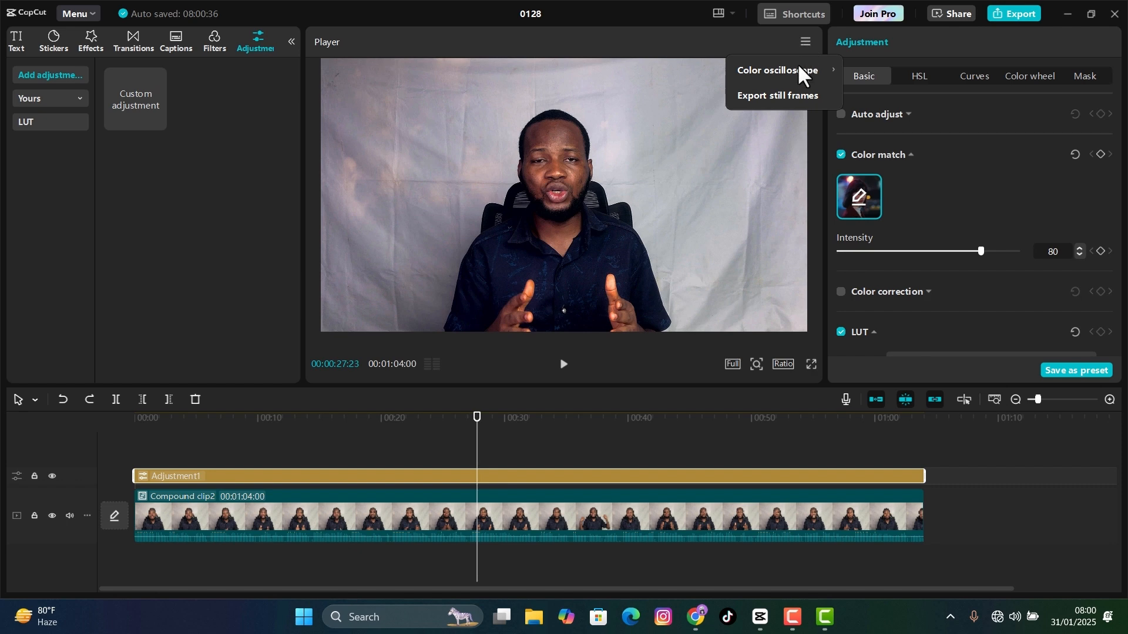
{"action": "left_click", "coordinate": [776, 97]}
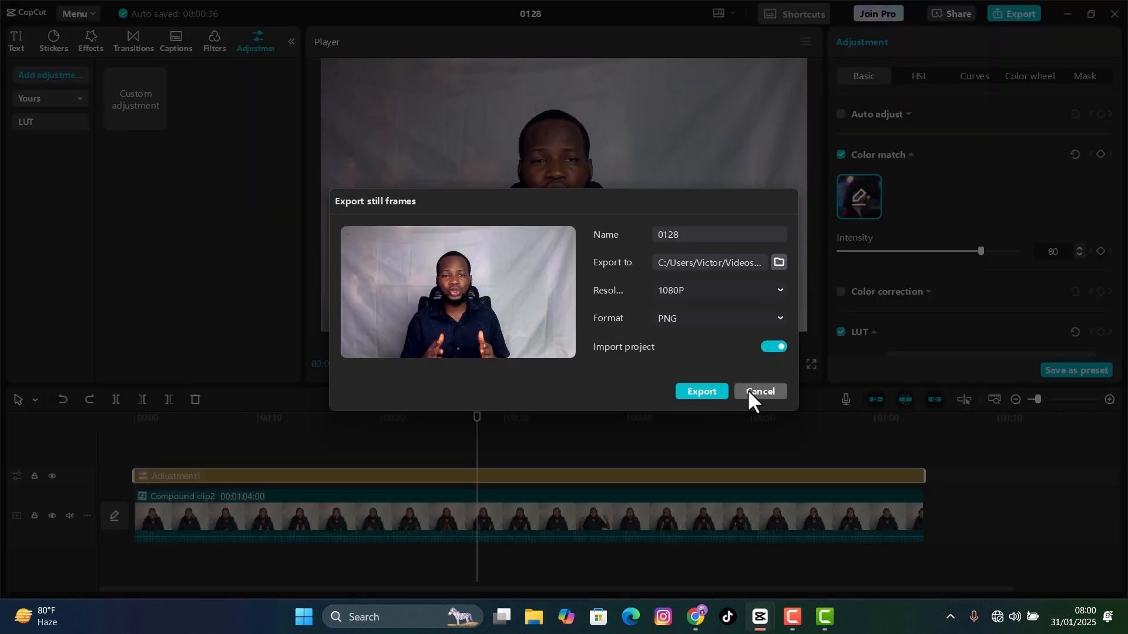
{"action": "left_click", "coordinate": [748, 389]}
- Export the frame at 00:00:33:14 as a 1080P PNG still named "still frame"
{"action": "left_click_drag", "start_coordinate": [392, 418], "coordinate": [548, 441]}
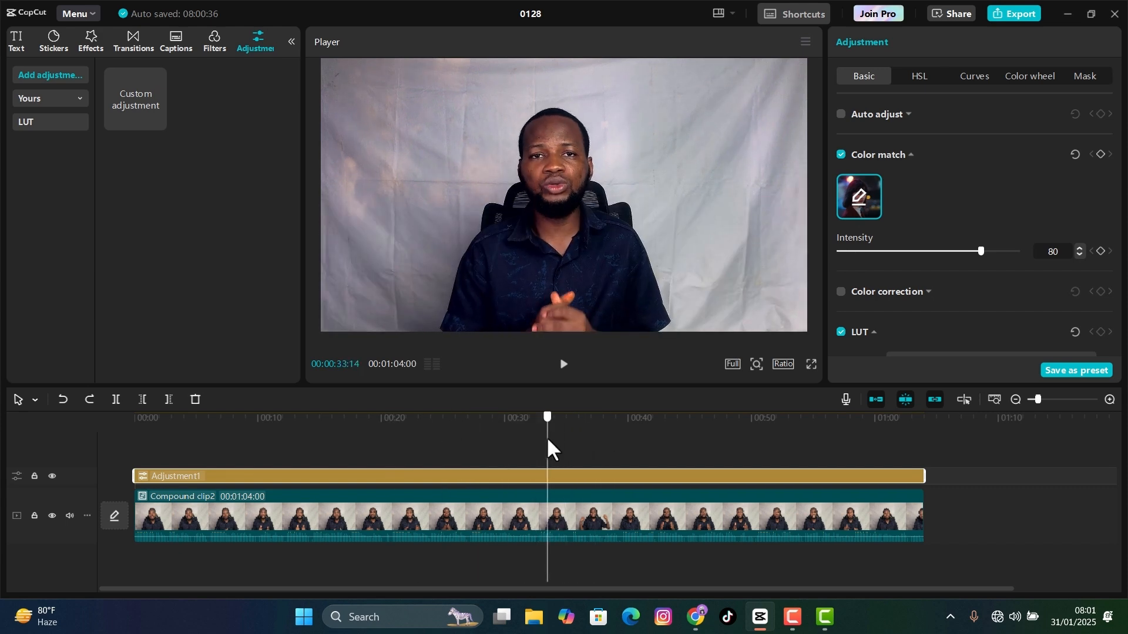
{"action": "left_click", "coordinate": [803, 45]}
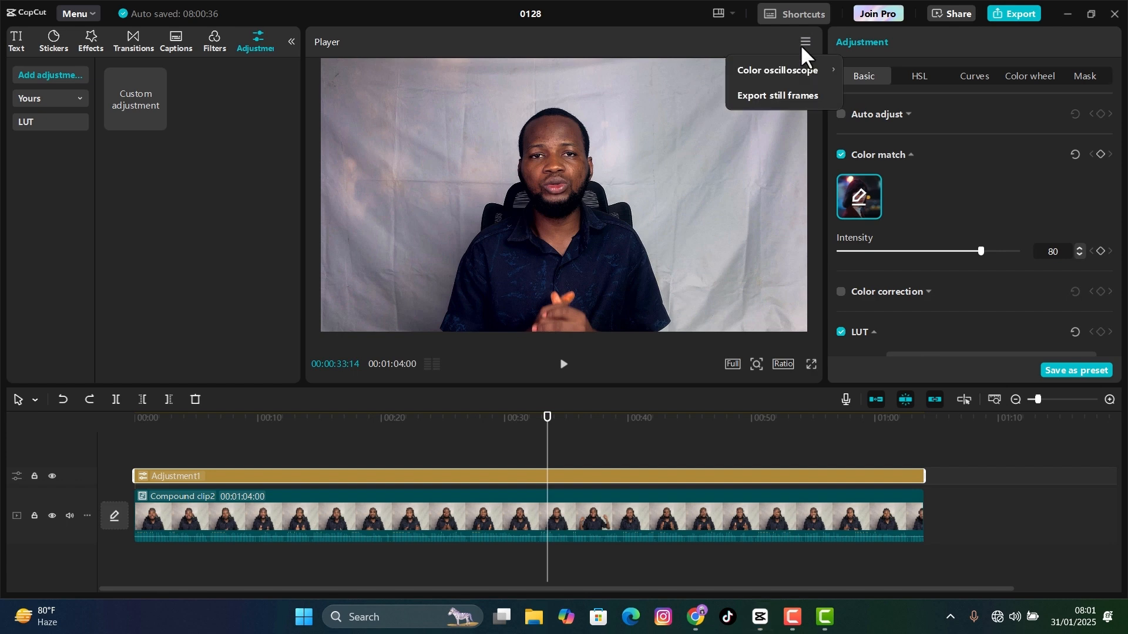
{"action": "left_click", "coordinate": [784, 94]}
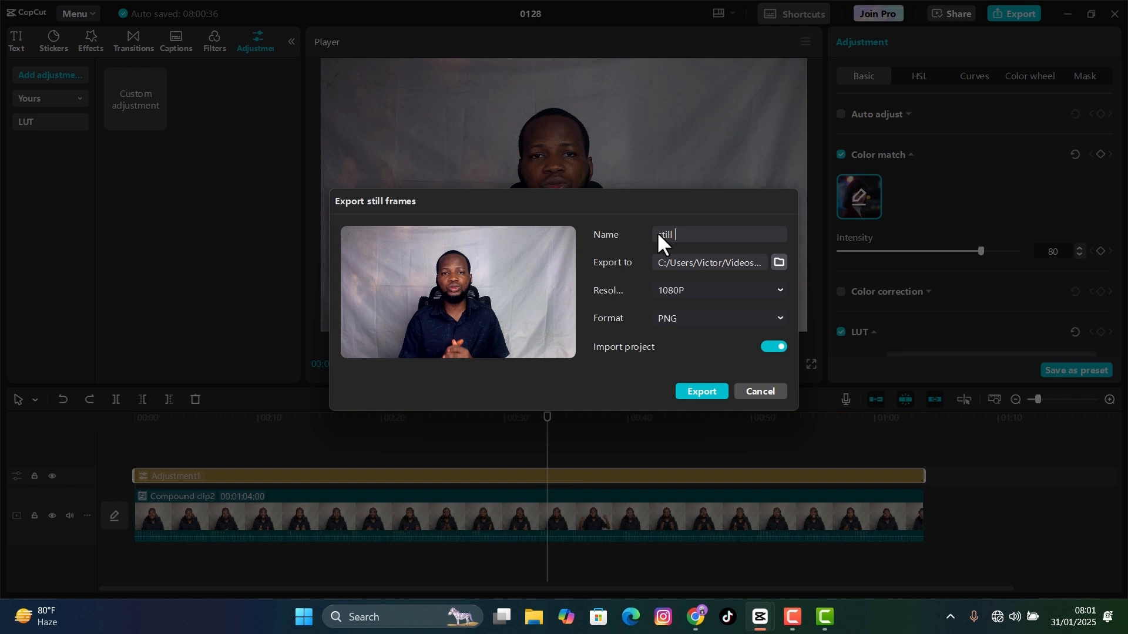
{"action": "type", "text": "still frame"}
{"action": "left_click", "coordinate": [700, 392]}
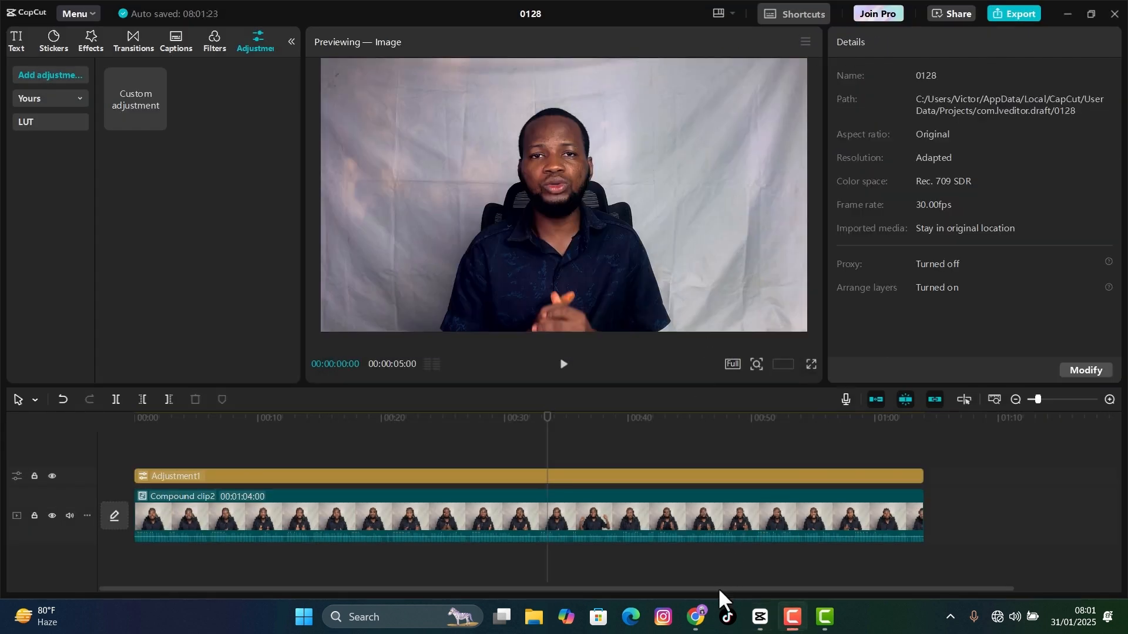
- Switch to Chrome and open the Adobe Firefly site at firefly.adobe.com
{"action": "left_click", "coordinate": [696, 617]}
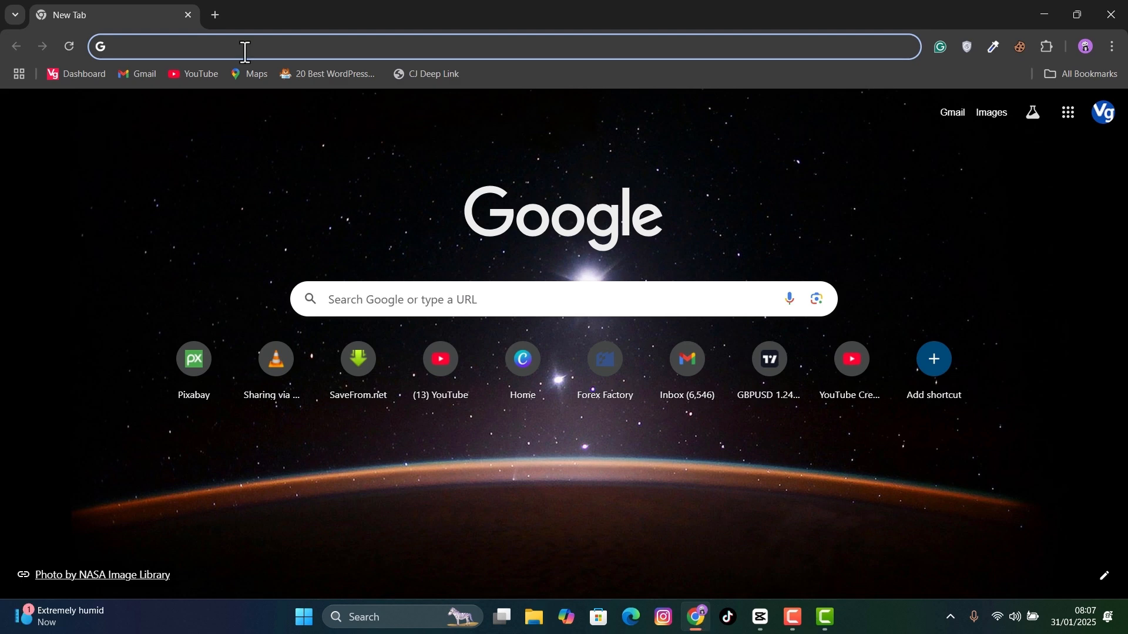
{"action": "type", "text": "firef"}
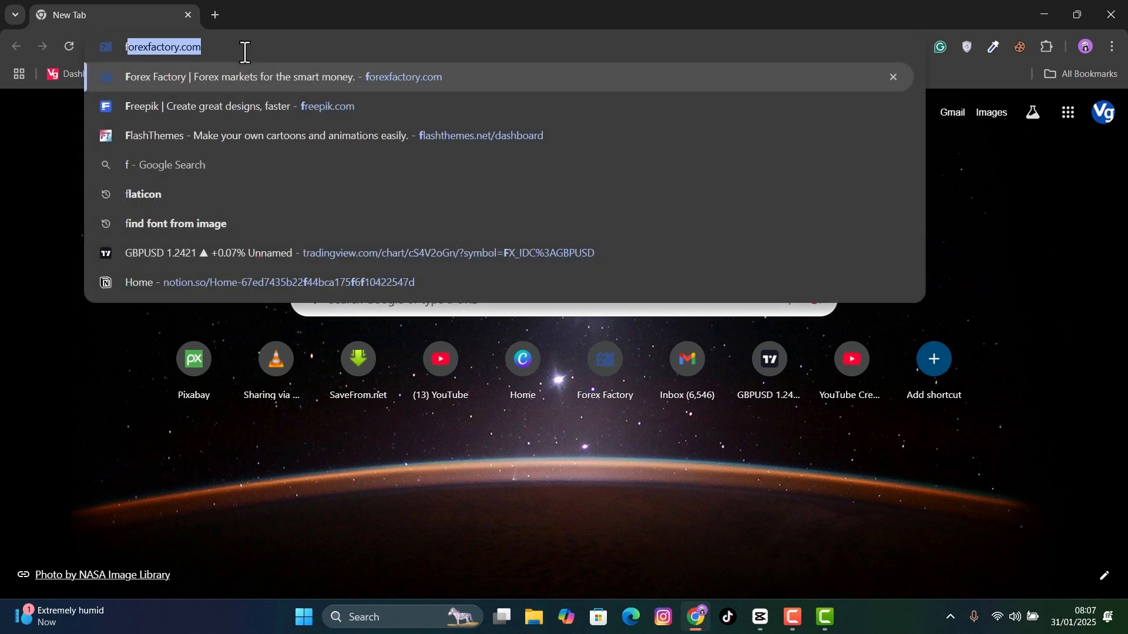
{"action": "type", "text": "ly"}
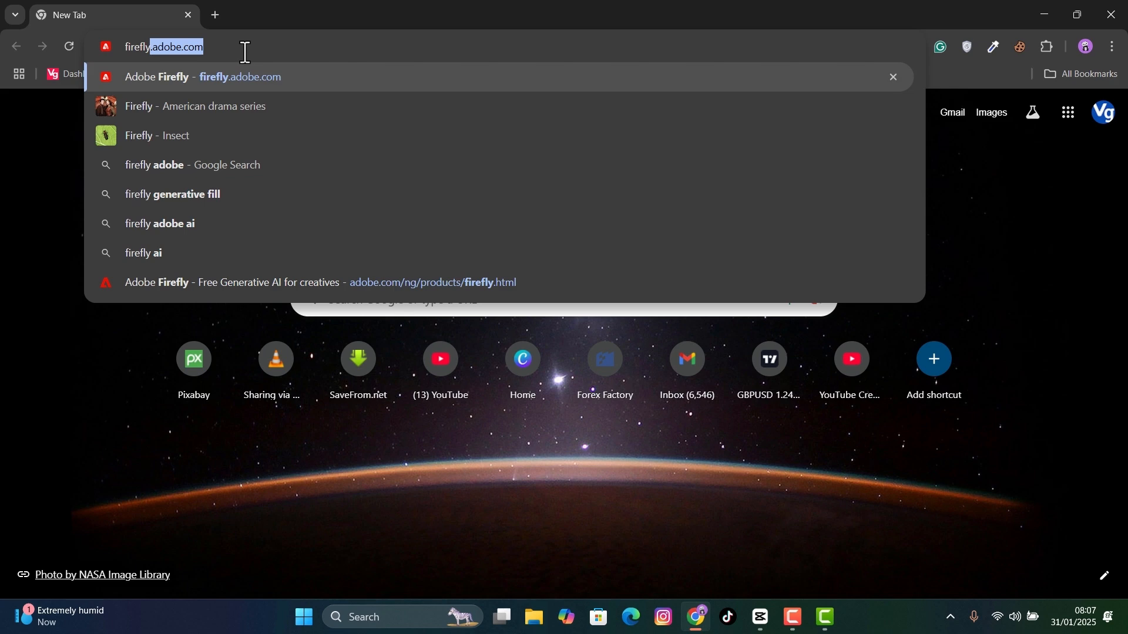
{"action": "key", "text": "Return"}
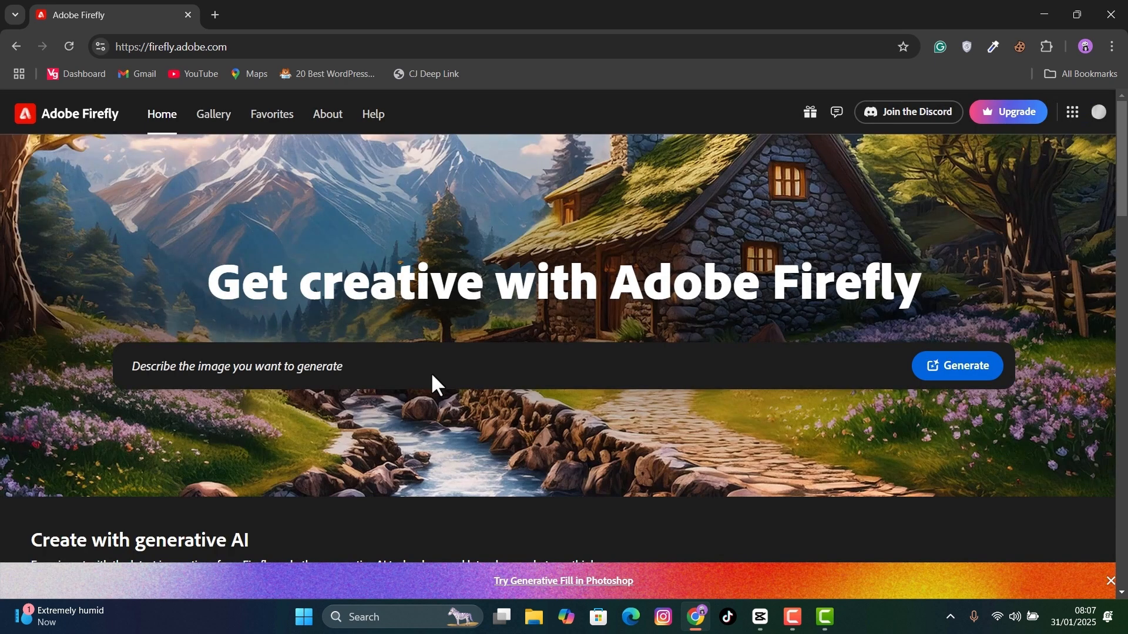
- Open Firefly's Generative fill tool and upload "still frame.png" from the Videos folder
{"action": "scroll", "coordinate": [429, 372], "scroll_direction": "down", "scroll_amount": 8}
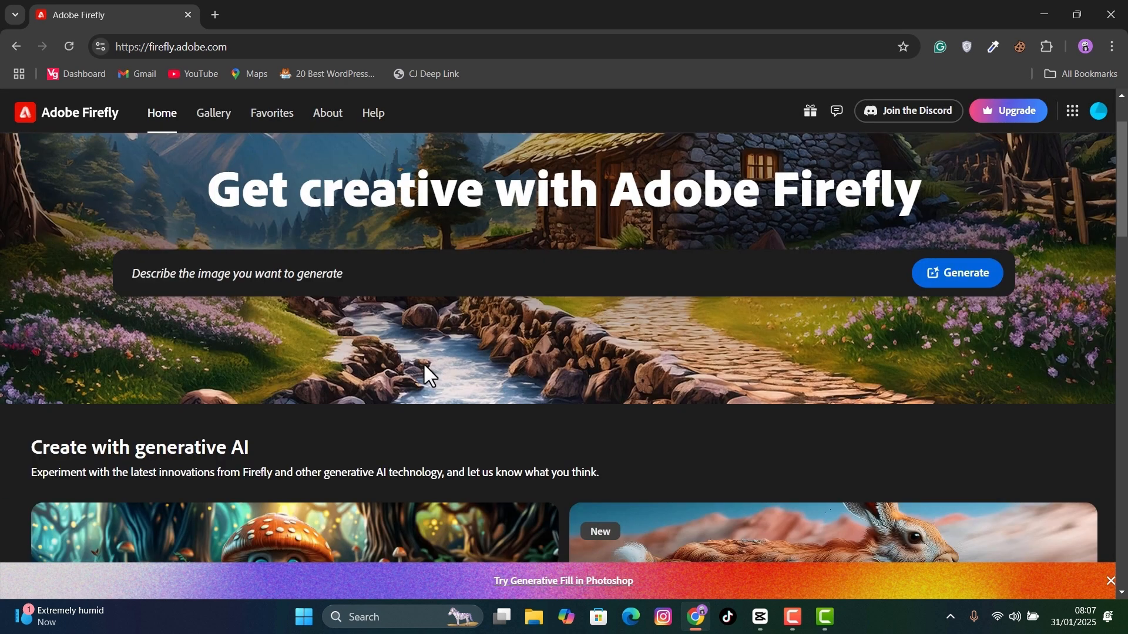
{"action": "scroll", "coordinate": [429, 376], "scroll_direction": "down", "scroll_amount": 3}
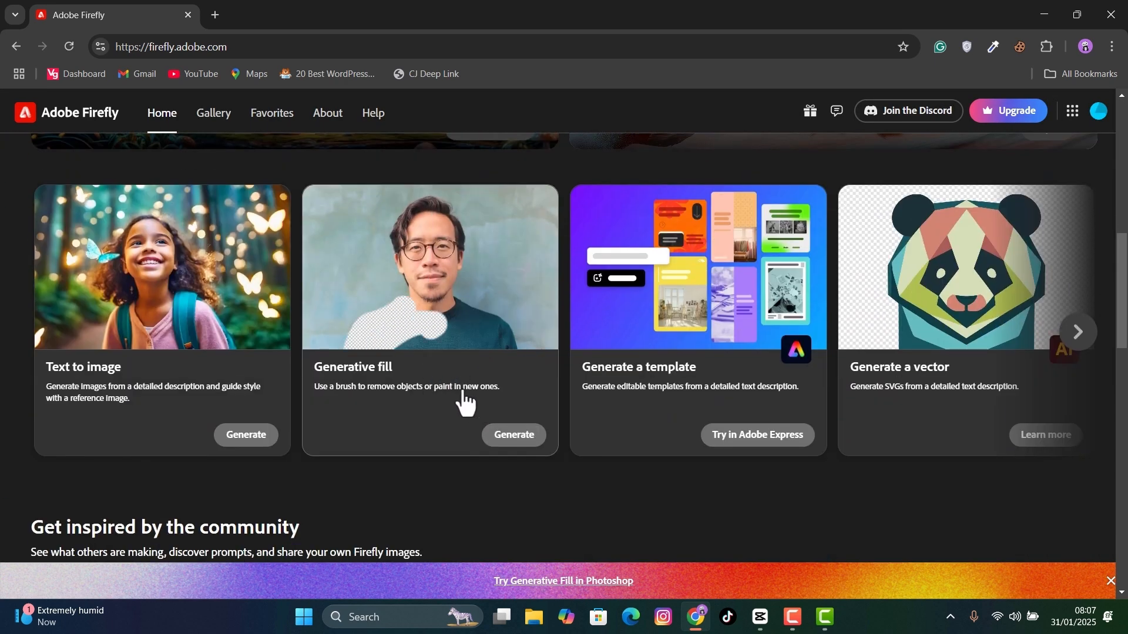
{"action": "left_click", "coordinate": [499, 444]}
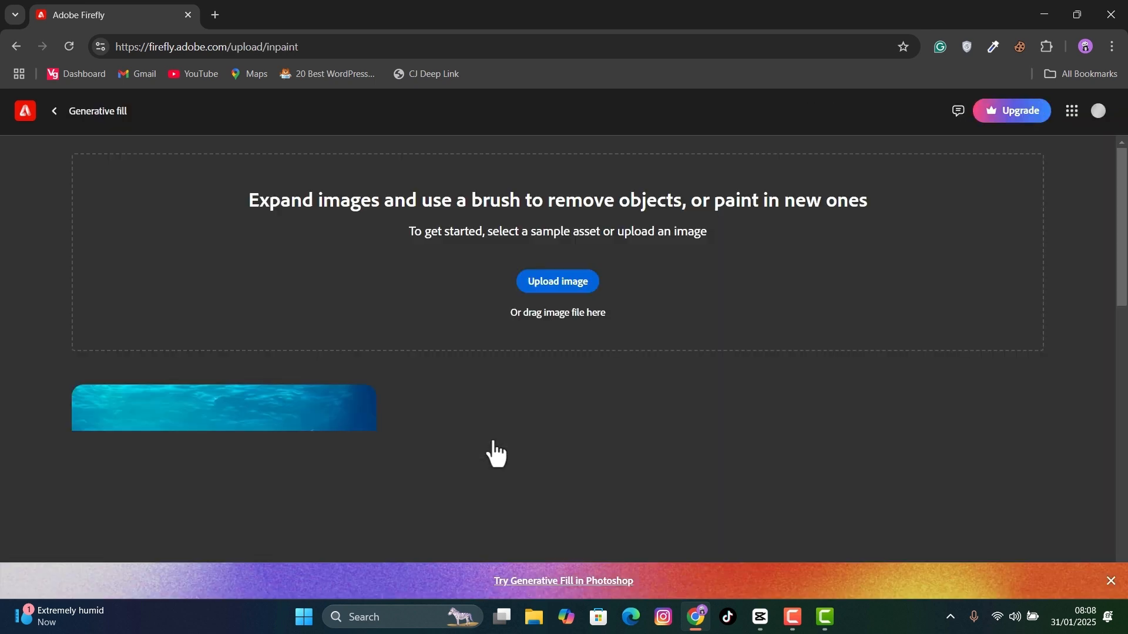
{"action": "left_click", "coordinate": [581, 284]}
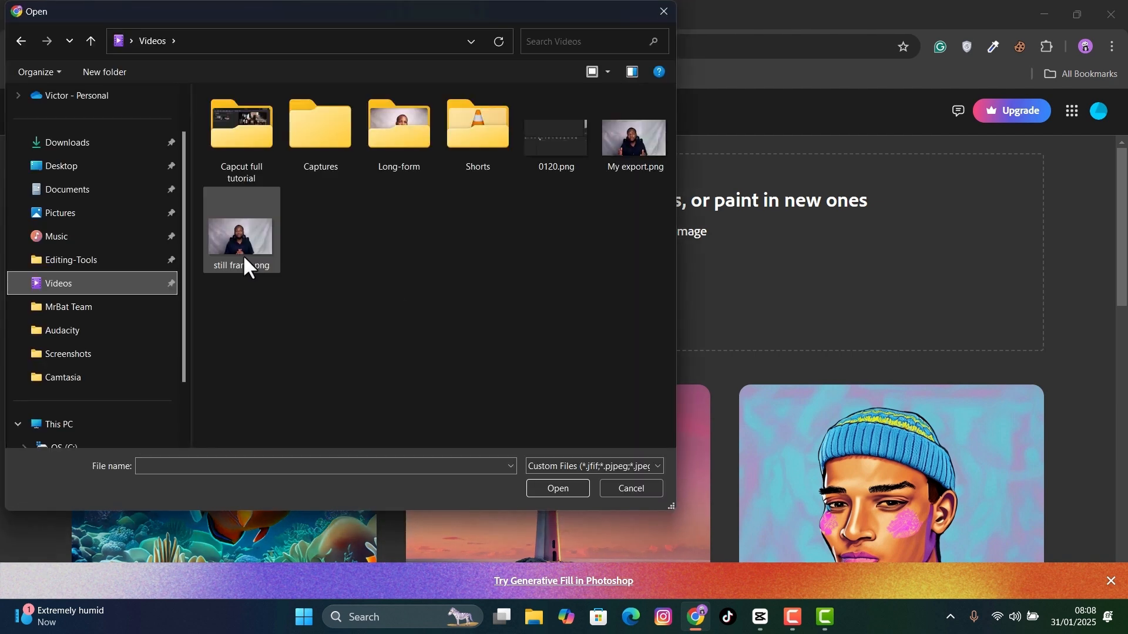
{"action": "left_click", "coordinate": [244, 258]}
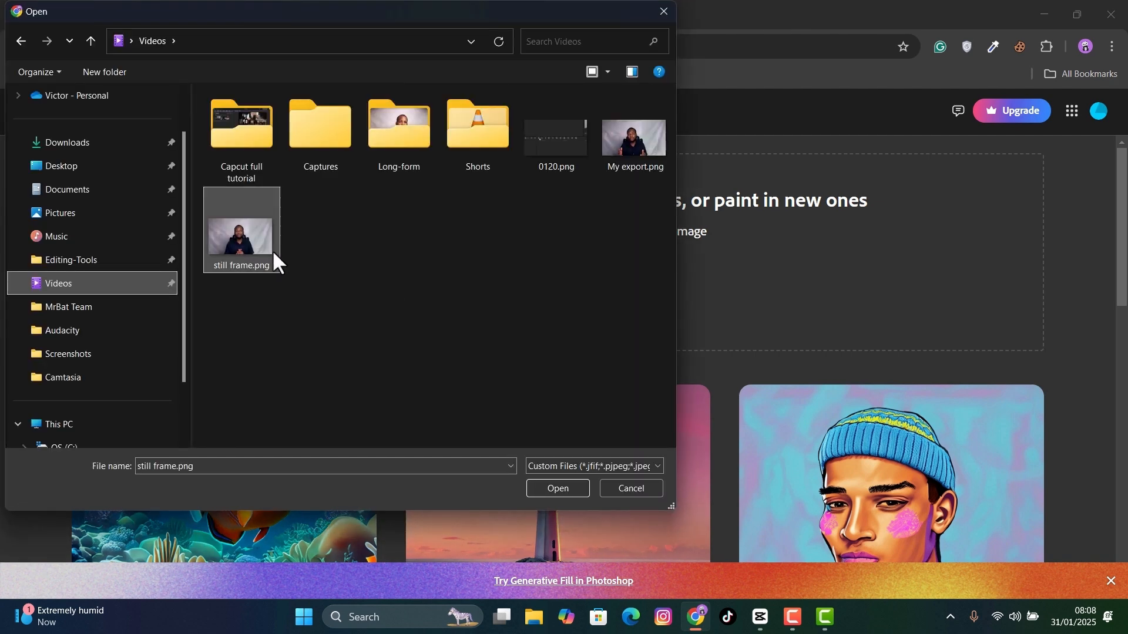
{"action": "left_click", "coordinate": [556, 490]}
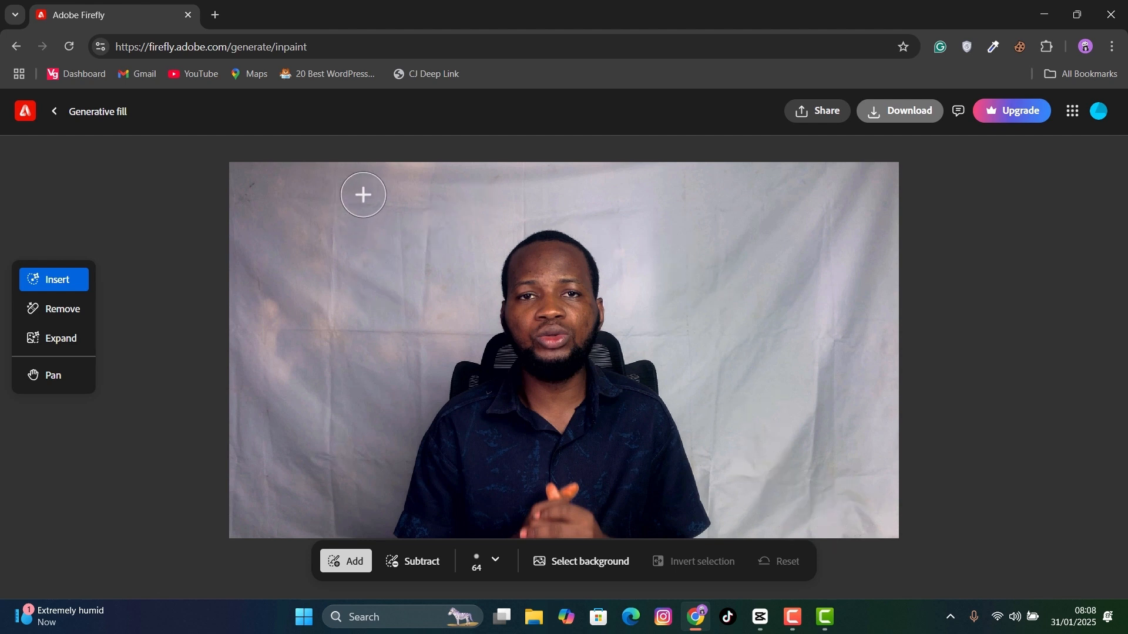
- Brush over the backdrop on both sides of and above the seated man with the size 64 Insert brush
{"action": "mouse_move", "coordinate": [363, 194]}
{"action": "left_mouse_down"}
{"action": "mouse_move", "coordinate": [254, 171]}
{"action": "mouse_move", "coordinate": [318, 206]}
{"action": "mouse_move", "coordinate": [468, 171]}
{"action": "mouse_move", "coordinate": [834, 335]}
{"action": "mouse_move", "coordinate": [780, 373]}
{"action": "mouse_move", "coordinate": [411, 247]}
{"action": "mouse_move", "coordinate": [347, 464]}
{"action": "left_mouse_up"}
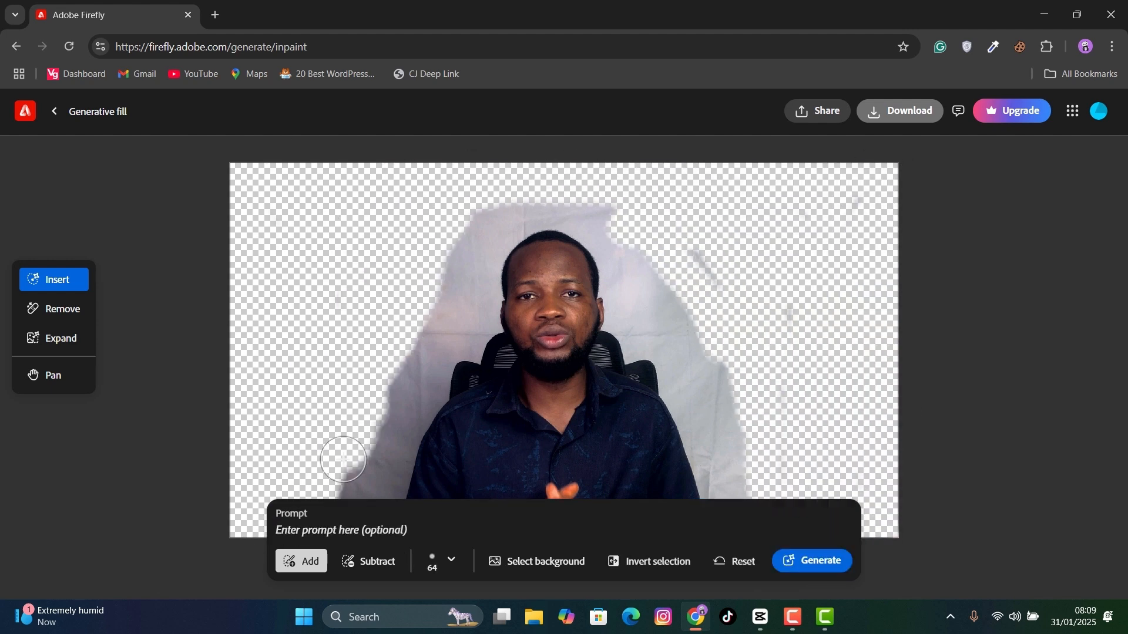
{"action": "scroll", "coordinate": [733, 395], "scroll_direction": "down", "scroll_amount": 2}
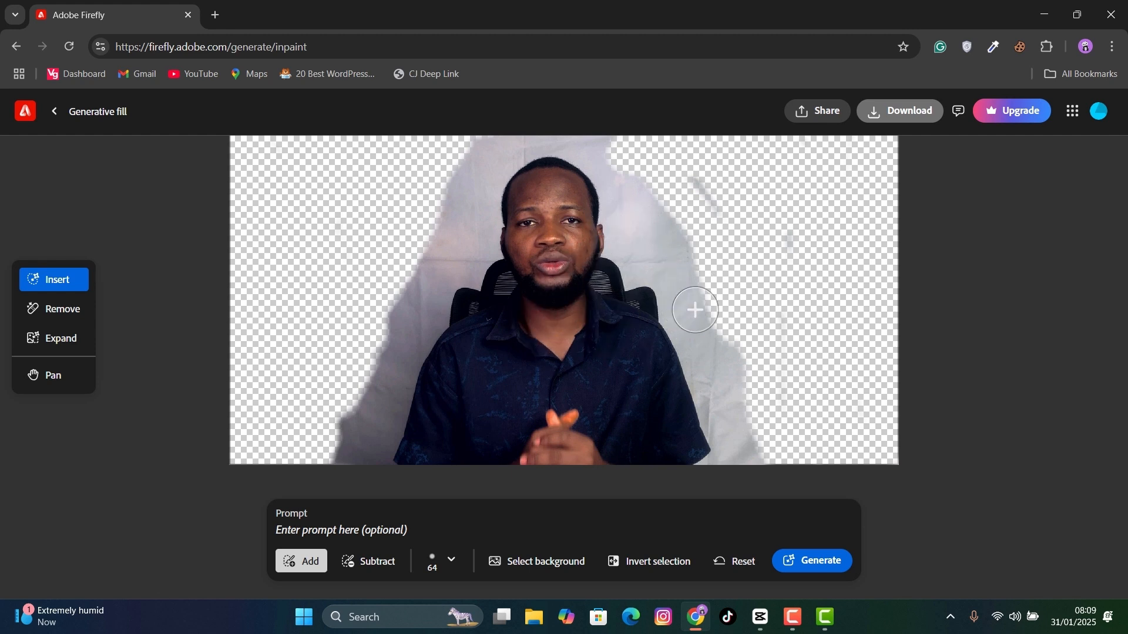
{"action": "scroll", "coordinate": [802, 320], "scroll_direction": "up", "scroll_amount": 2}
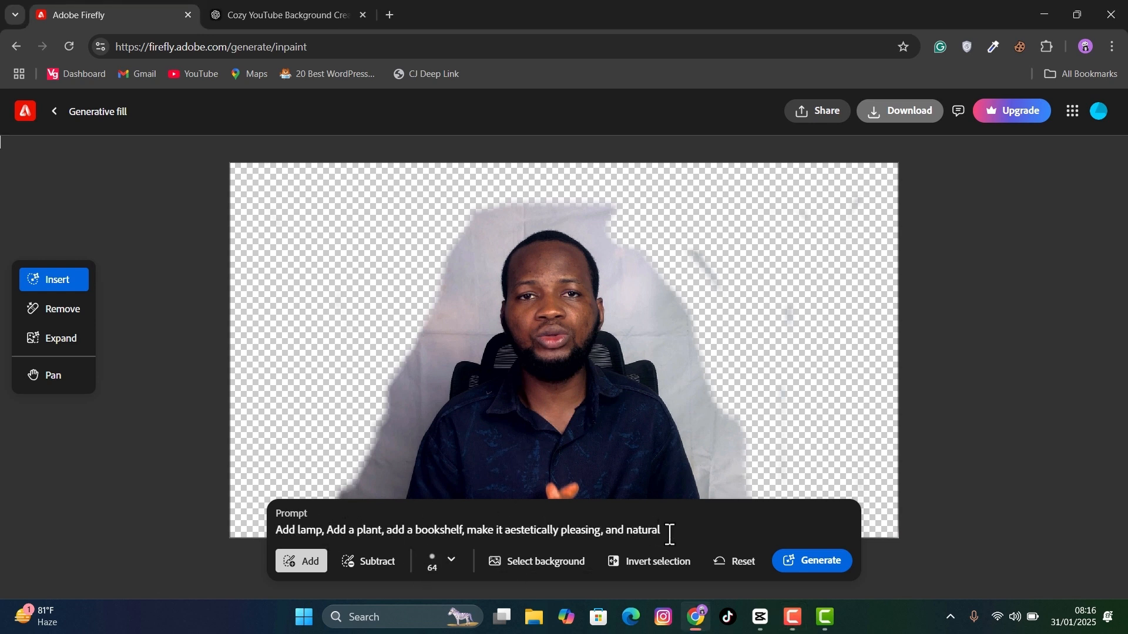
- Replace the prompt with the copied background description ending in "practical light sources to create depth and dimension" and generate the fill
{"action": "left_click_drag", "start_coordinate": [669, 535], "coordinate": [279, 531]}
{"action": "right_click", "coordinate": [286, 535]}
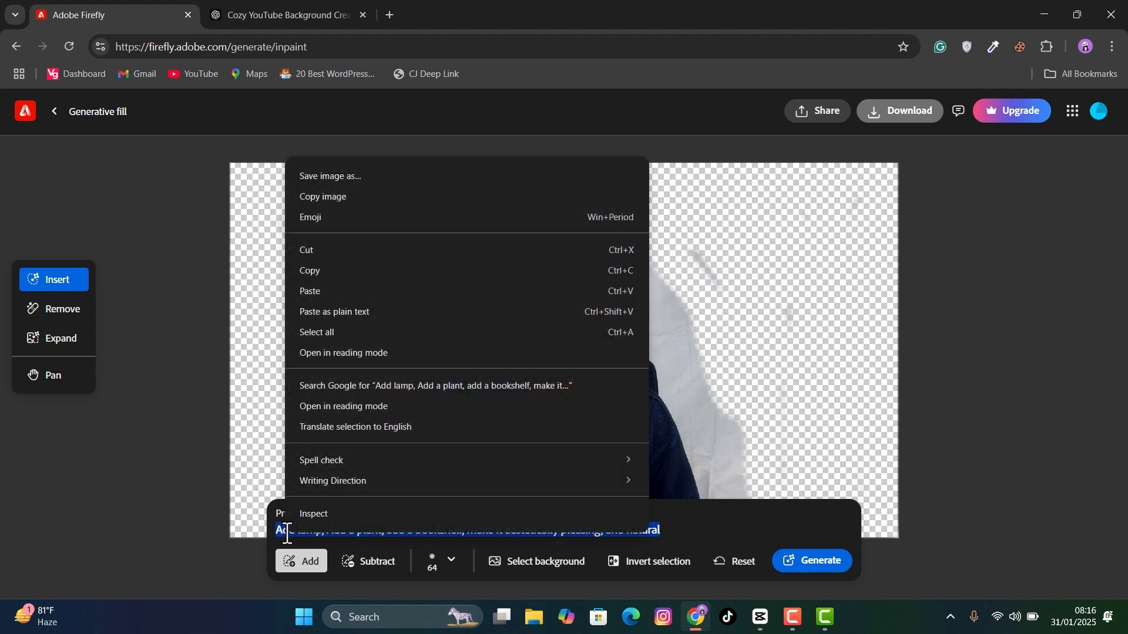
{"action": "left_click", "coordinate": [327, 290]}
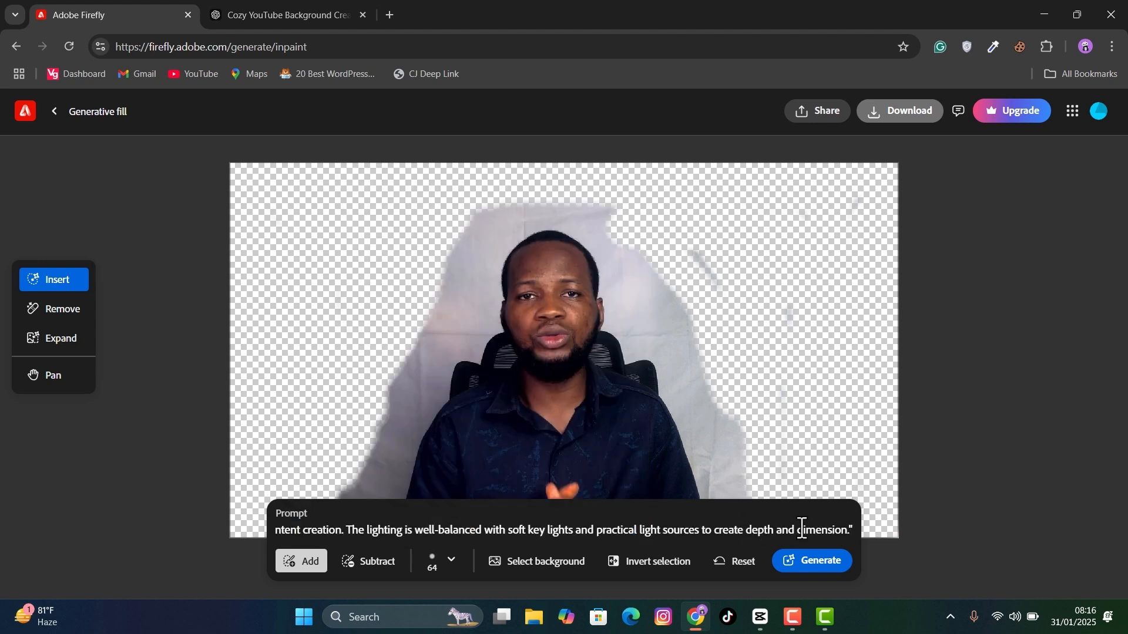
{"action": "left_click", "coordinate": [819, 567]}
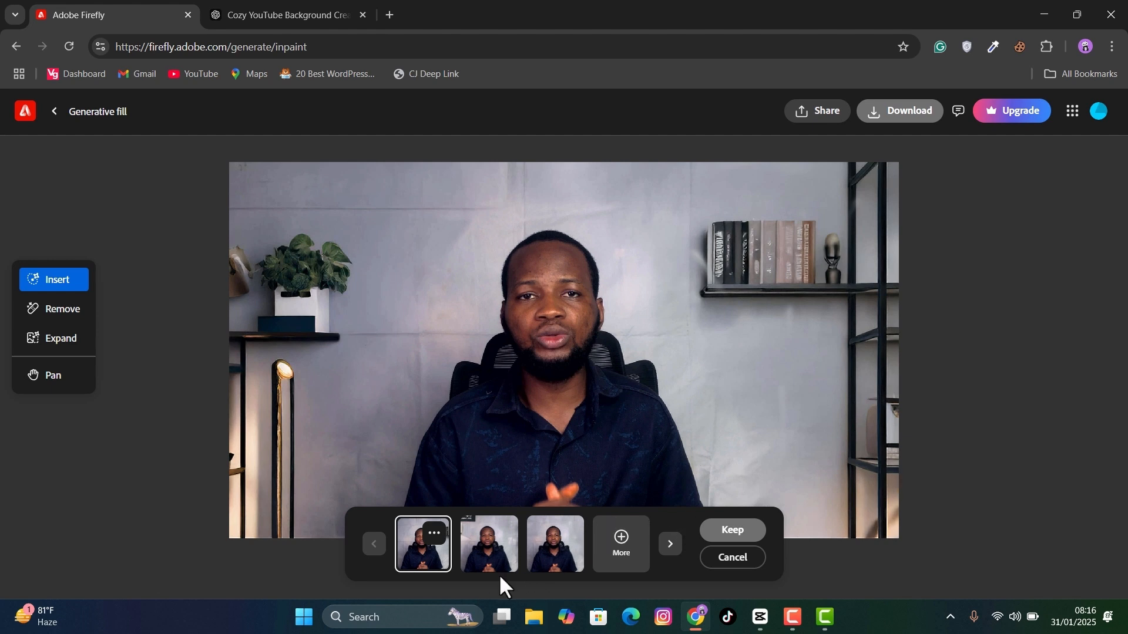
- Preview the generated variations and download the one with the lamps and white bookshelf
{"action": "left_click", "coordinate": [491, 551]}
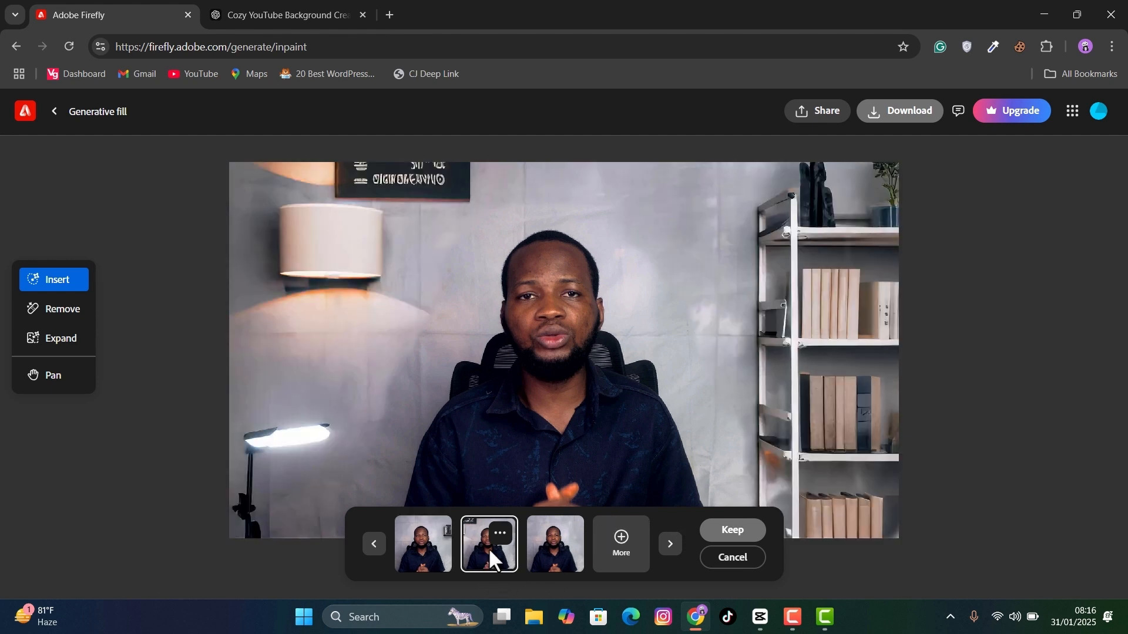
{"action": "left_click", "coordinate": [559, 554]}
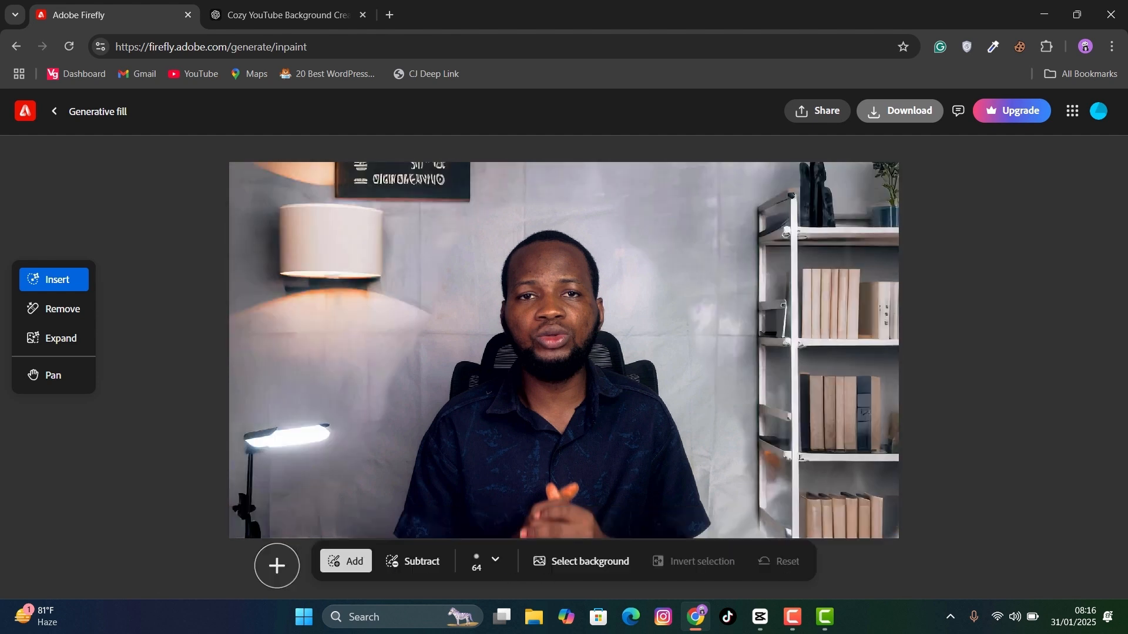
{"action": "left_click", "coordinate": [909, 111]}
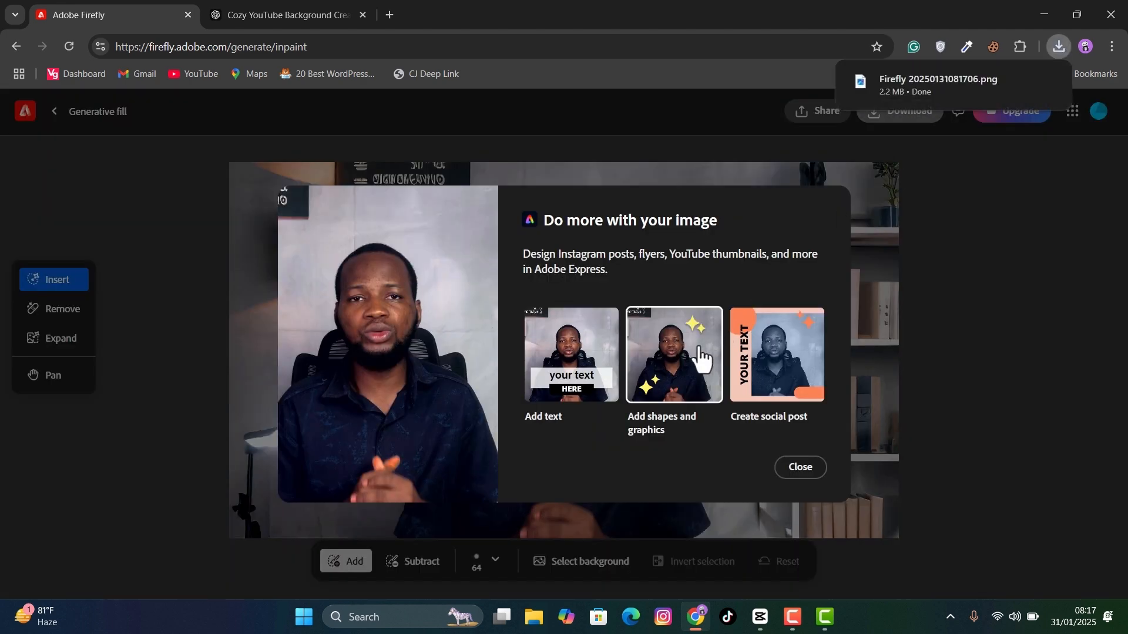
{"action": "left_click", "coordinate": [799, 469]}
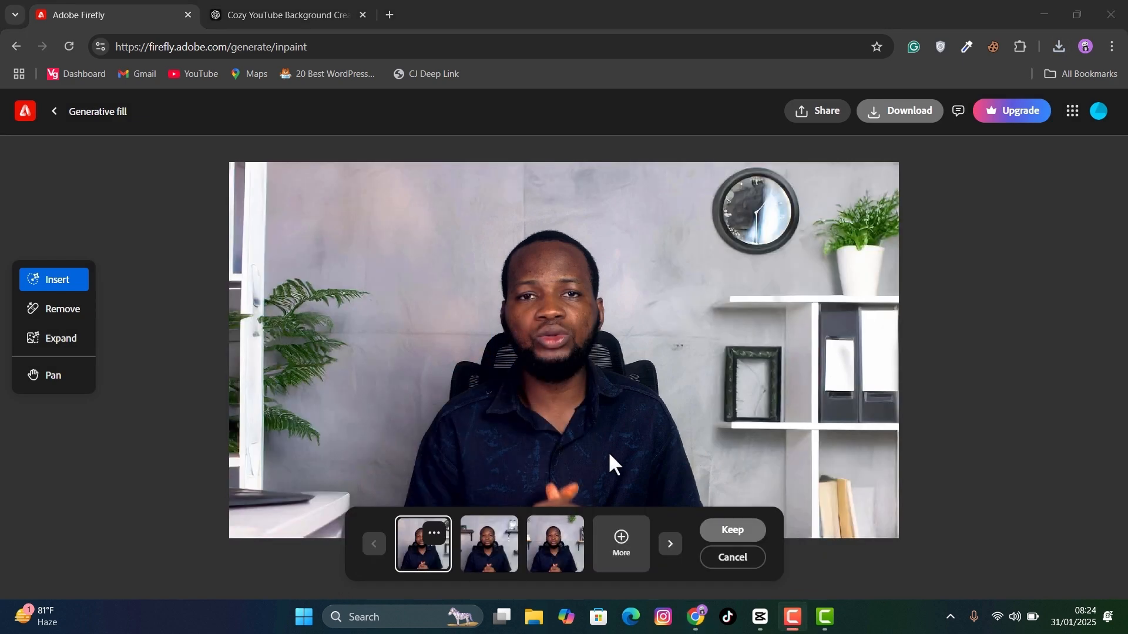
- Compare the three newly generated background variations and download each one as an image
{"action": "left_click", "coordinate": [498, 555]}
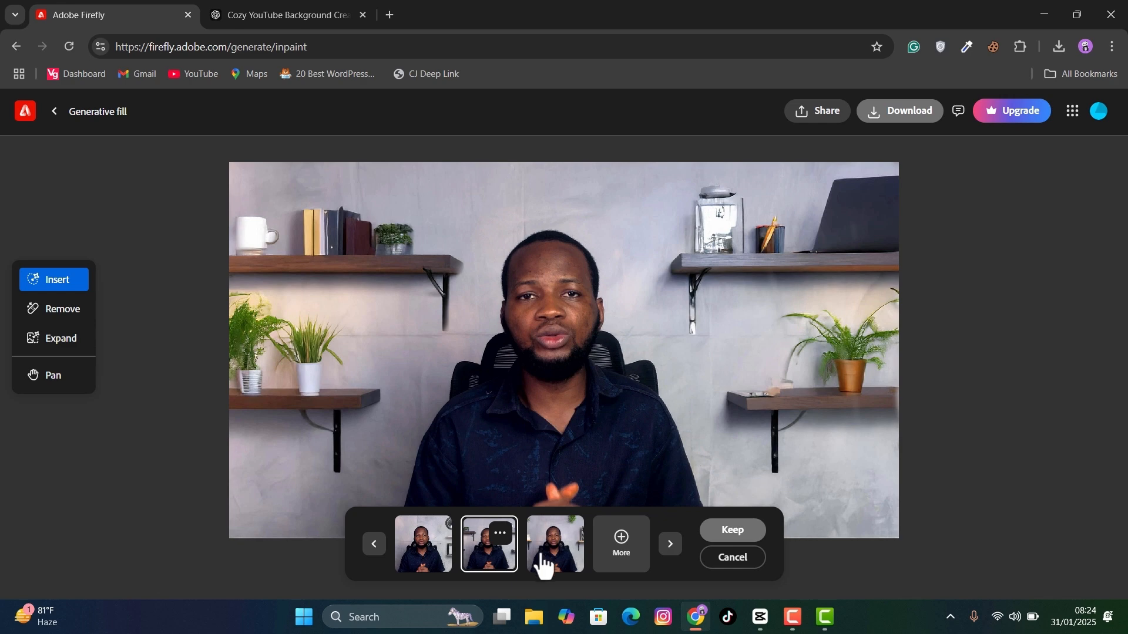
{"action": "left_click", "coordinate": [540, 554]}
{"action": "left_click", "coordinate": [497, 563]}
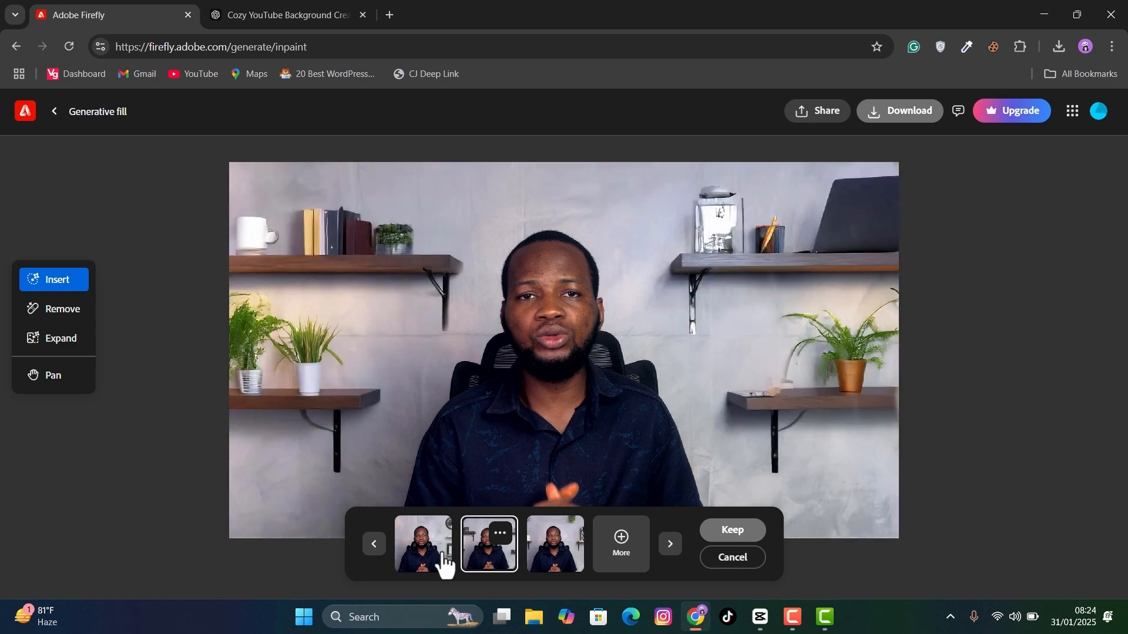
{"action": "left_click", "coordinate": [406, 557]}
{"action": "left_click", "coordinate": [472, 565]}
{"action": "left_click", "coordinate": [562, 546]}
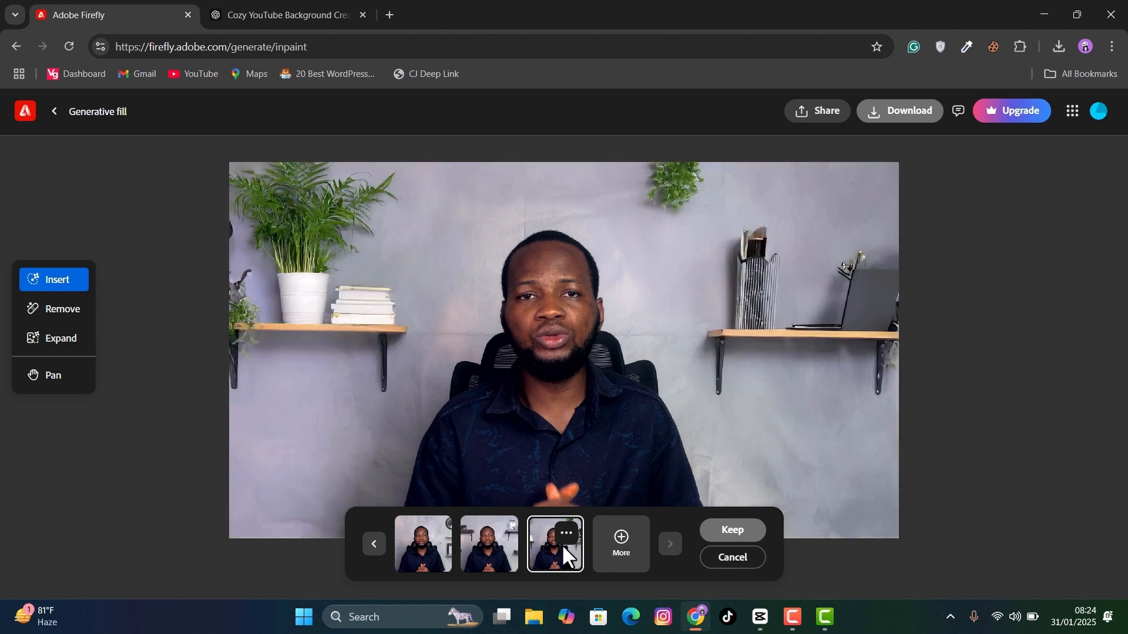
{"action": "left_click", "coordinate": [478, 568]}
{"action": "left_click", "coordinate": [438, 564]}
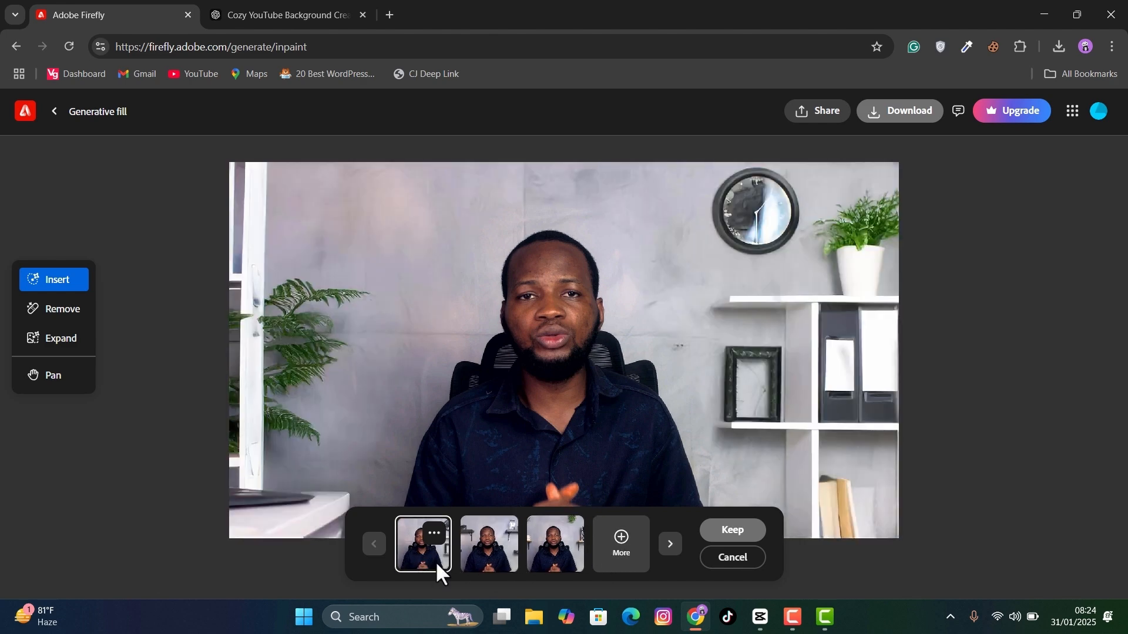
{"action": "left_click", "coordinate": [907, 116]}
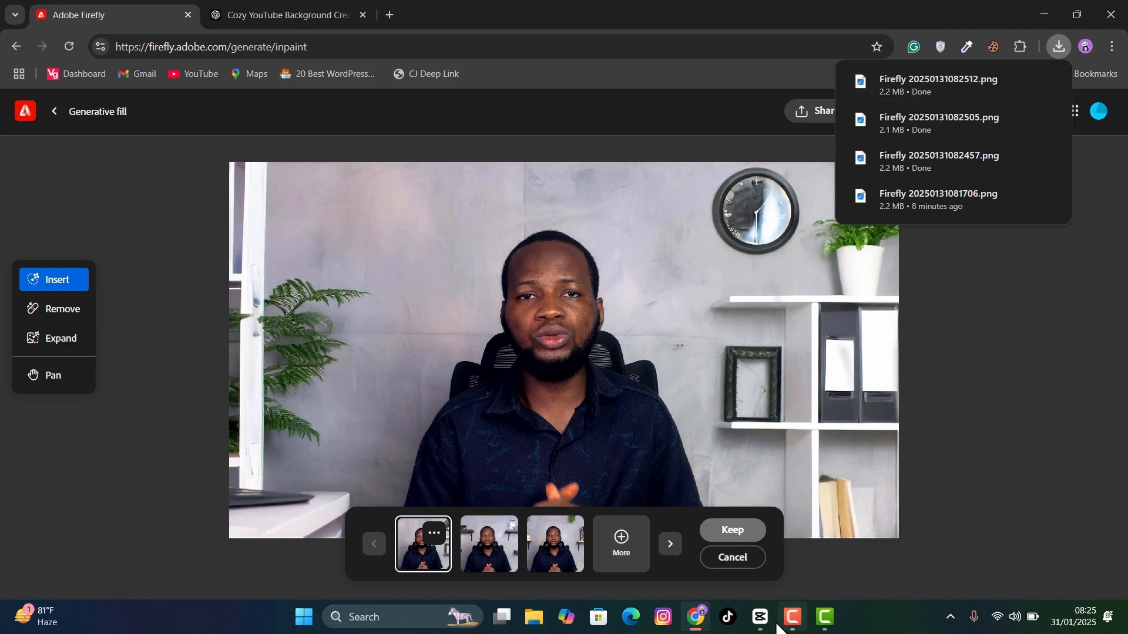
- Switch to CapCut and import the four downloaded Firefly PNG images from the Downloads folder into the project media
{"action": "left_click", "coordinate": [760, 616]}
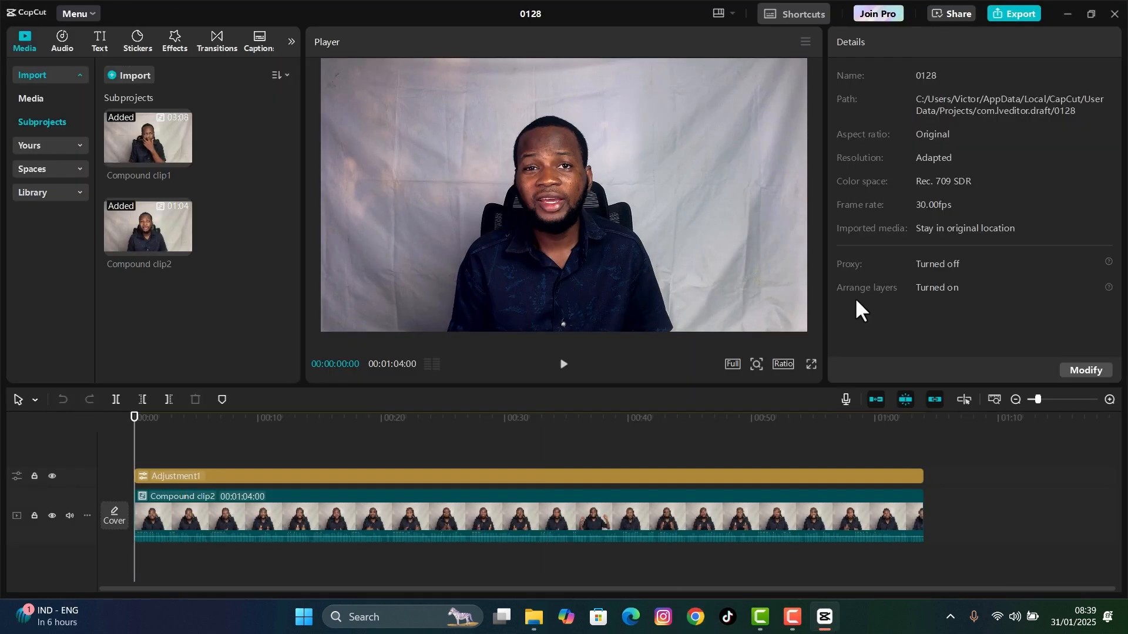
{"action": "left_click", "coordinate": [534, 617]}
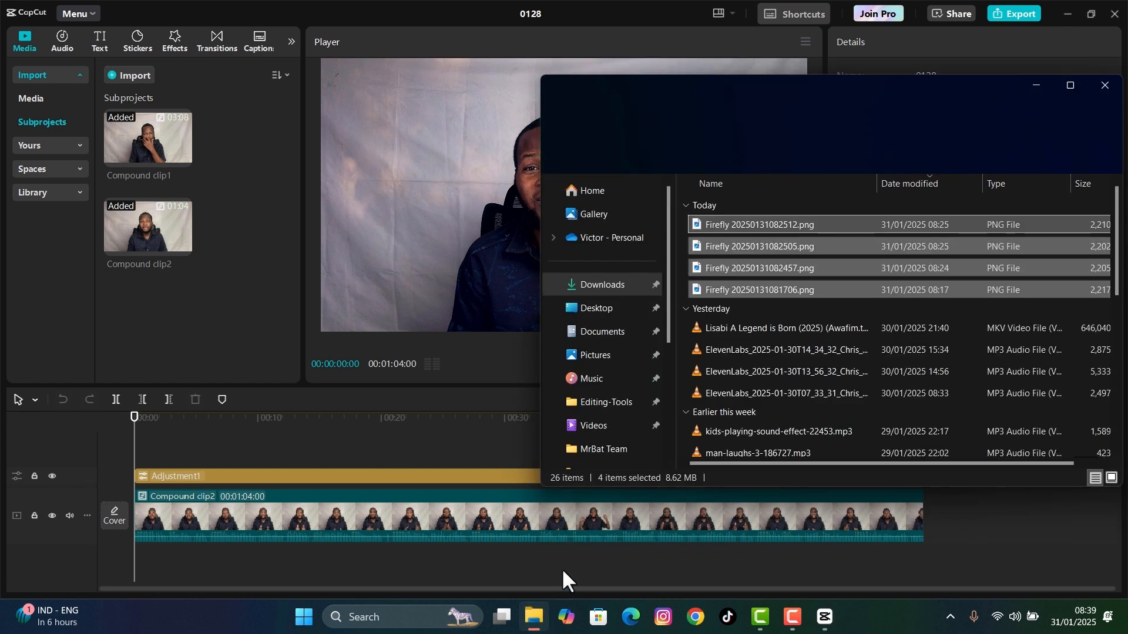
{"action": "left_click", "coordinate": [689, 225]}
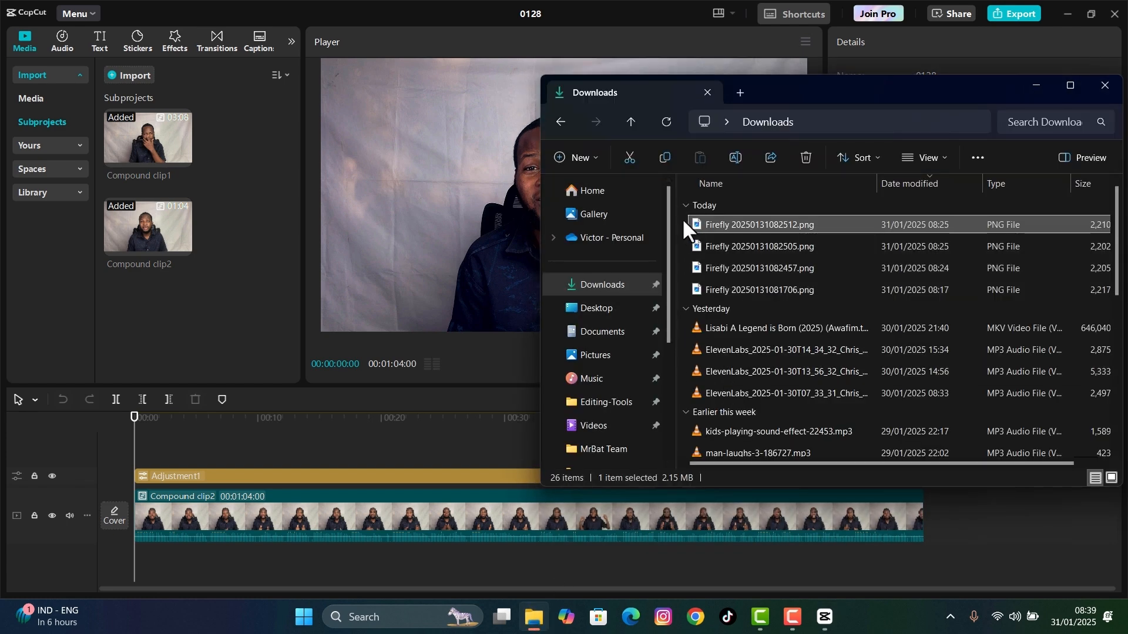
{"action": "left_click_drag", "start_coordinate": [682, 218], "coordinate": [733, 296]}
{"action": "left_click", "coordinate": [739, 278]}
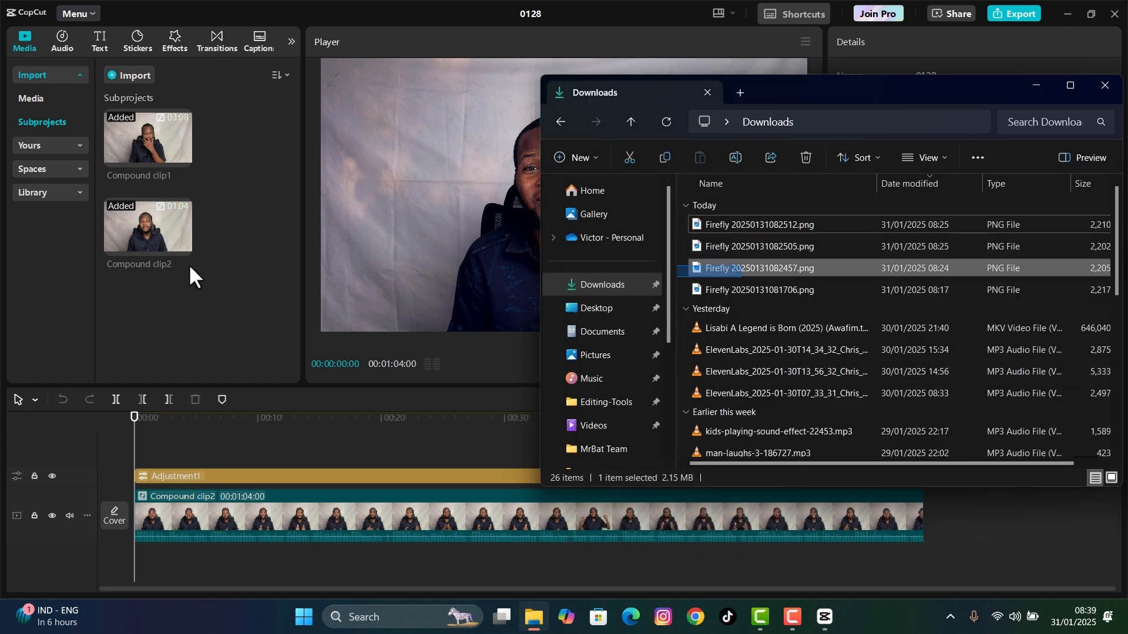
{"action": "left_click_drag", "start_coordinate": [740, 267], "coordinate": [213, 256]}
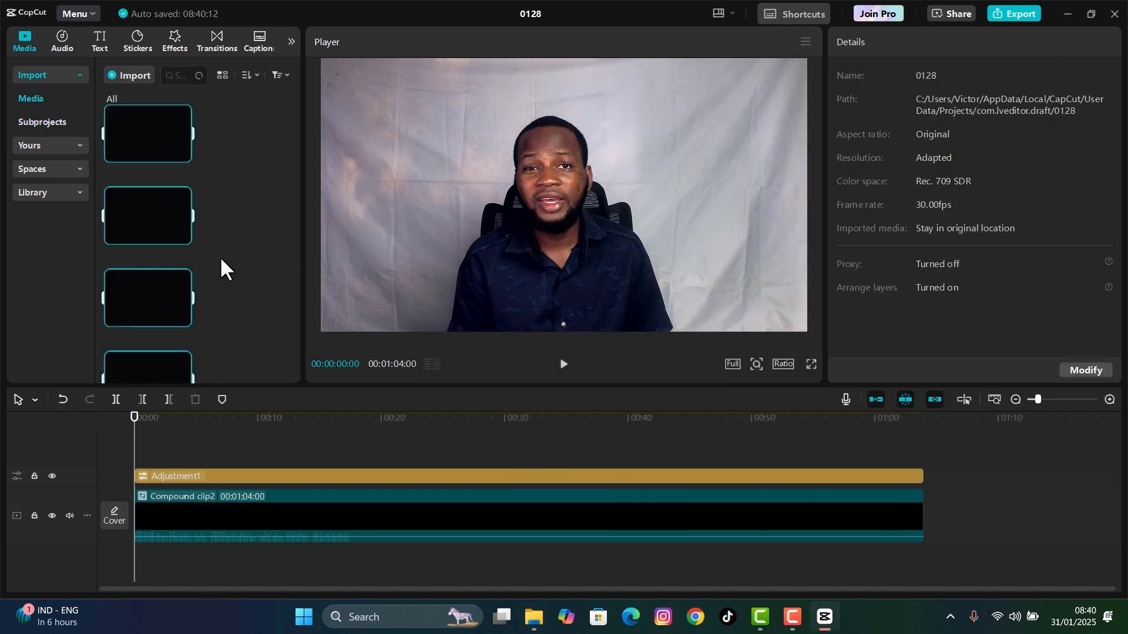
{"action": "scroll", "coordinate": [209, 299], "scroll_direction": "down", "scroll_amount": 1}
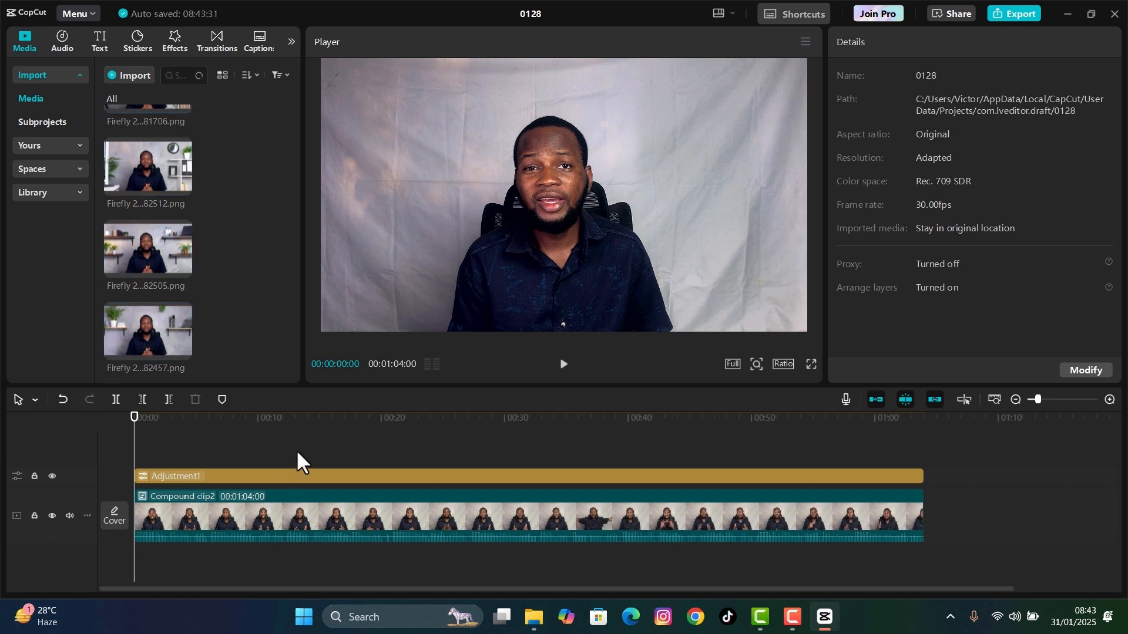
- Combine the Adjustment1 layer and Compound clip2 into a new compound clip
{"action": "left_click", "coordinate": [300, 476]}
{"action": "left_click", "coordinate": [308, 523]}
{"action": "right_click", "coordinate": [308, 523]}
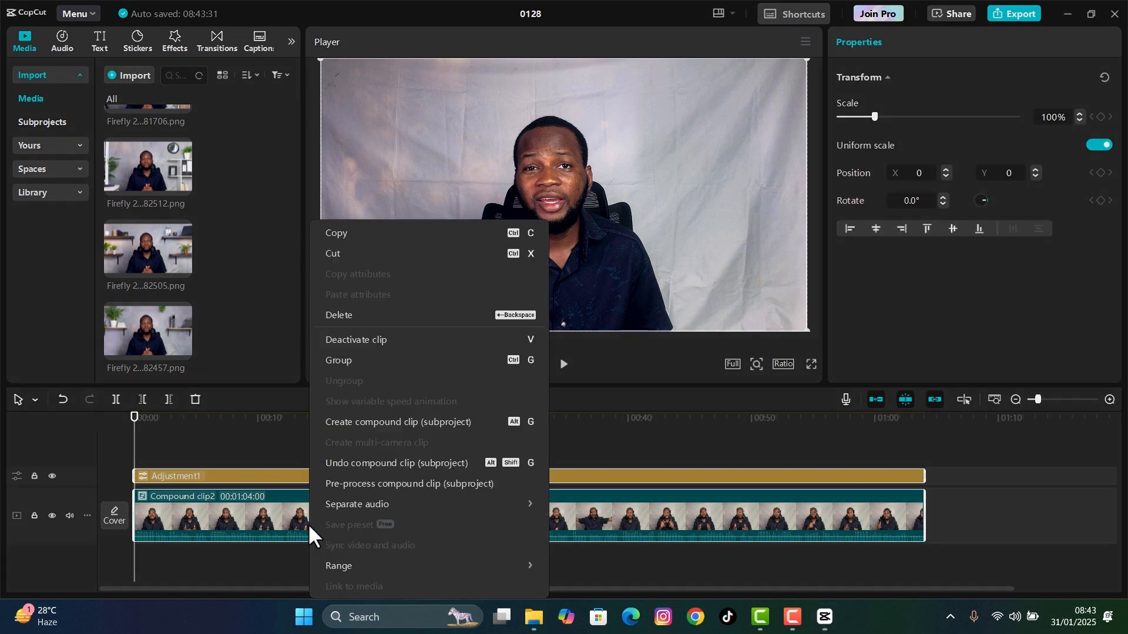
{"action": "left_click", "coordinate": [355, 420]}
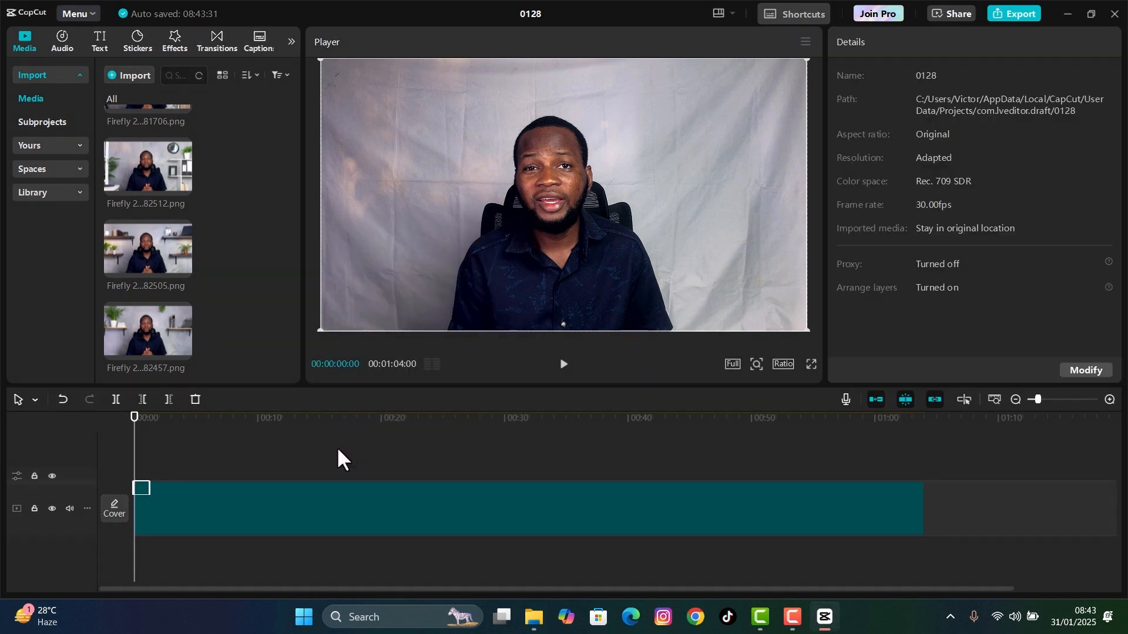
{"action": "left_click", "coordinate": [201, 504]}
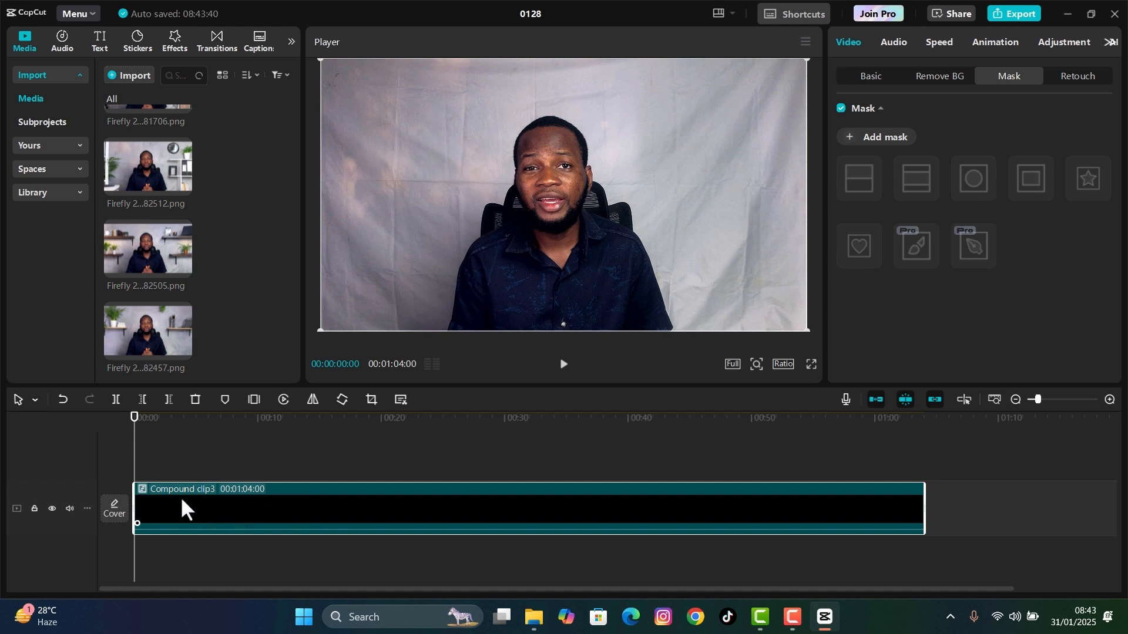
- Place Firefly 20250131082512.png on the track beneath the compound clip and extend it to the clip's full 00:01:04:00 length
{"action": "left_click", "coordinate": [147, 341]}
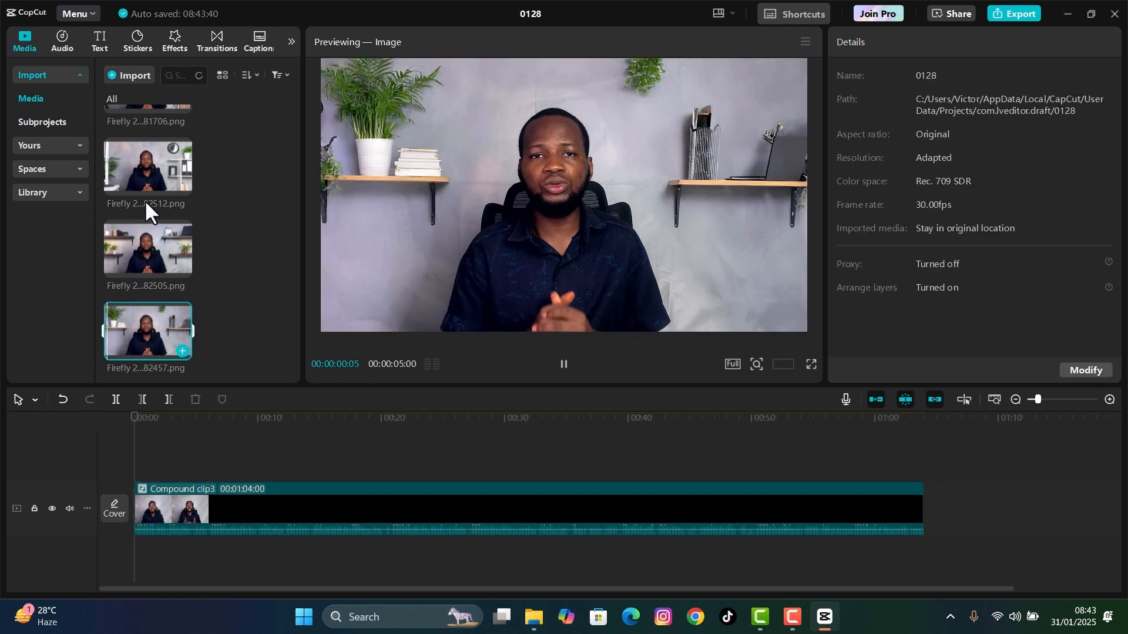
{"action": "left_click", "coordinate": [152, 167]}
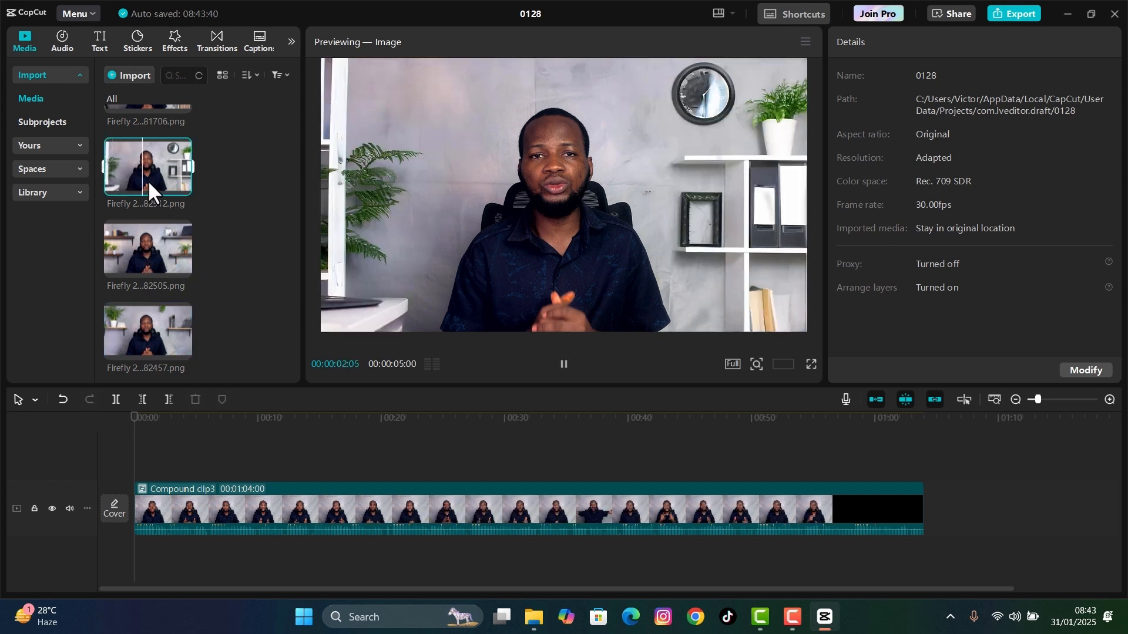
{"action": "left_click_drag", "start_coordinate": [187, 445], "coordinate": [136, 517]}
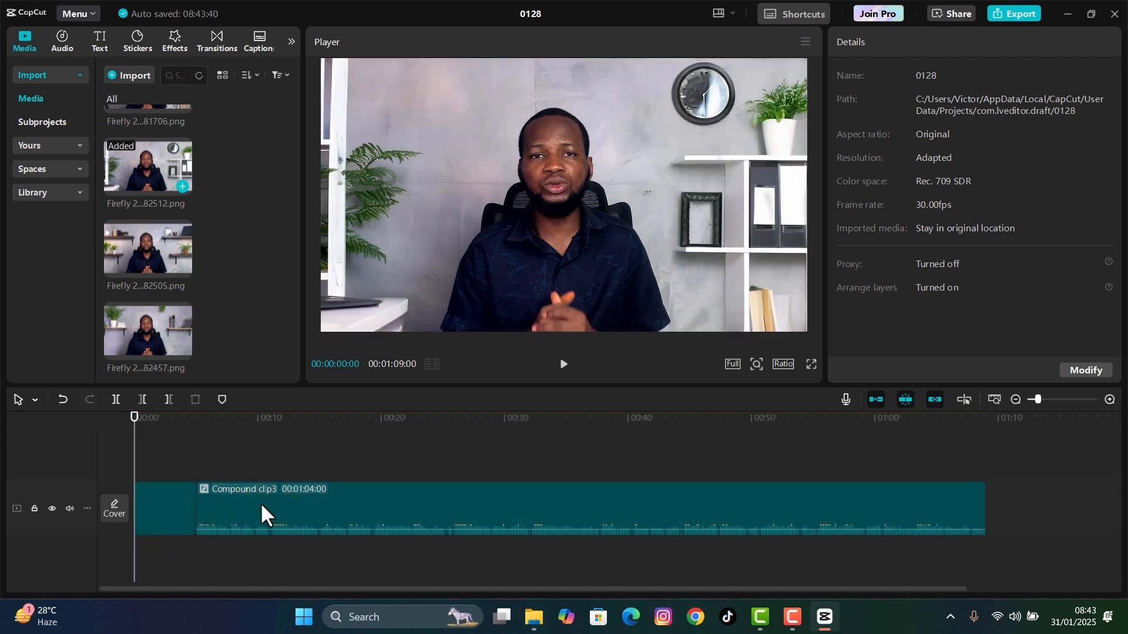
{"action": "left_click_drag", "start_coordinate": [268, 510], "coordinate": [197, 459]}
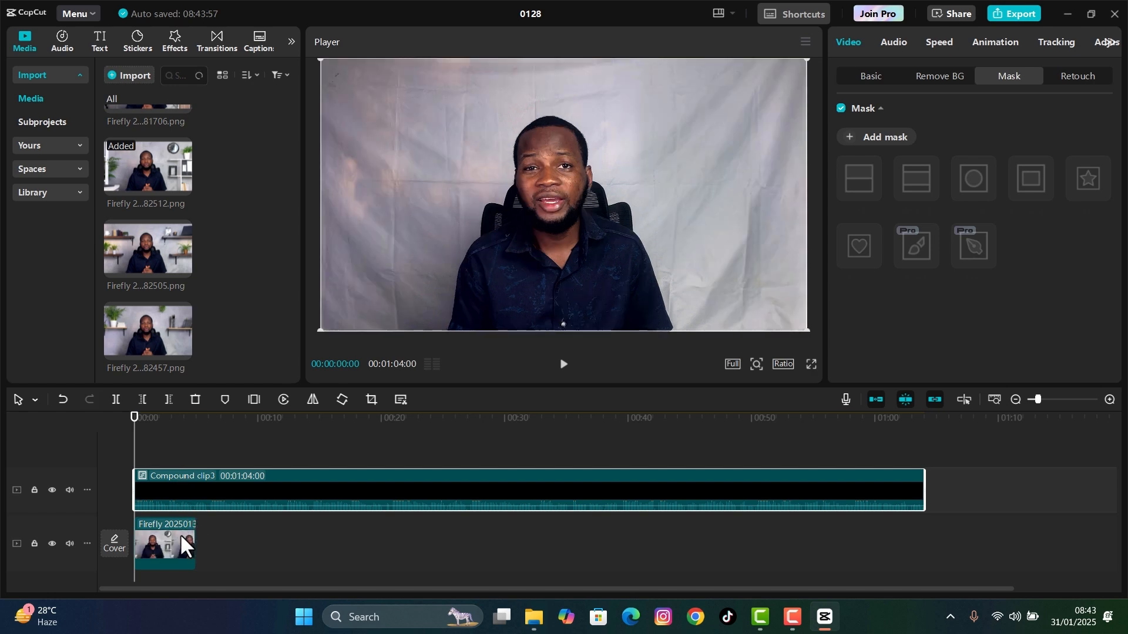
{"action": "left_click", "coordinate": [181, 534]}
{"action": "left_click_drag", "start_coordinate": [503, 543], "coordinate": [924, 543]}
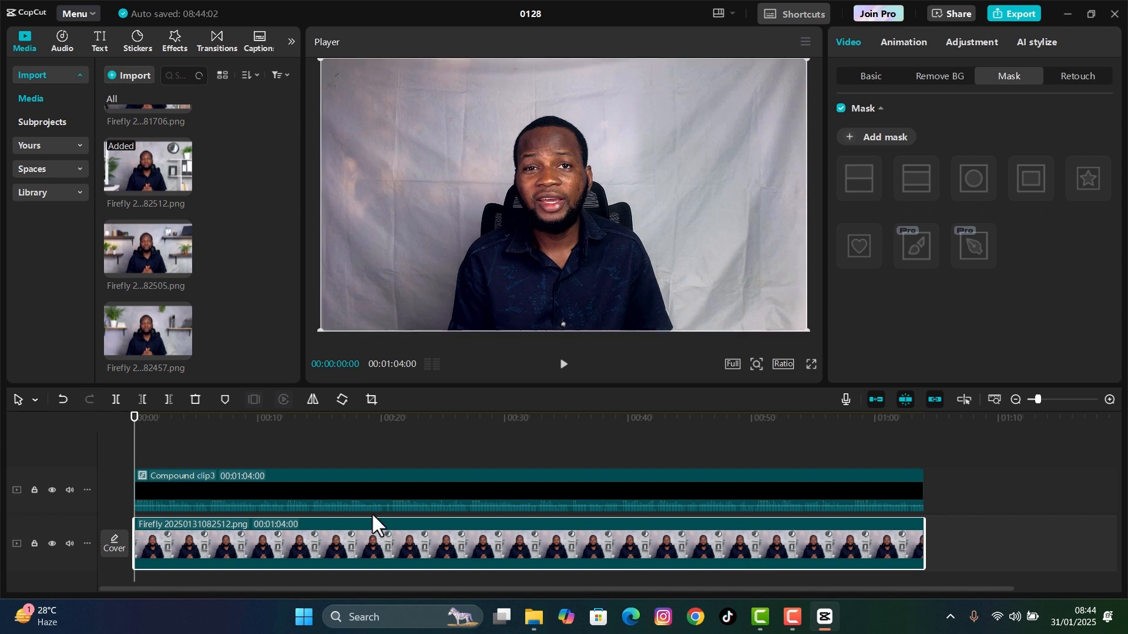
- Add a rectangle mask to the compound clip, place it at about X -88, Y 155 and enlarge it around the seated man
{"action": "left_click", "coordinate": [354, 484]}
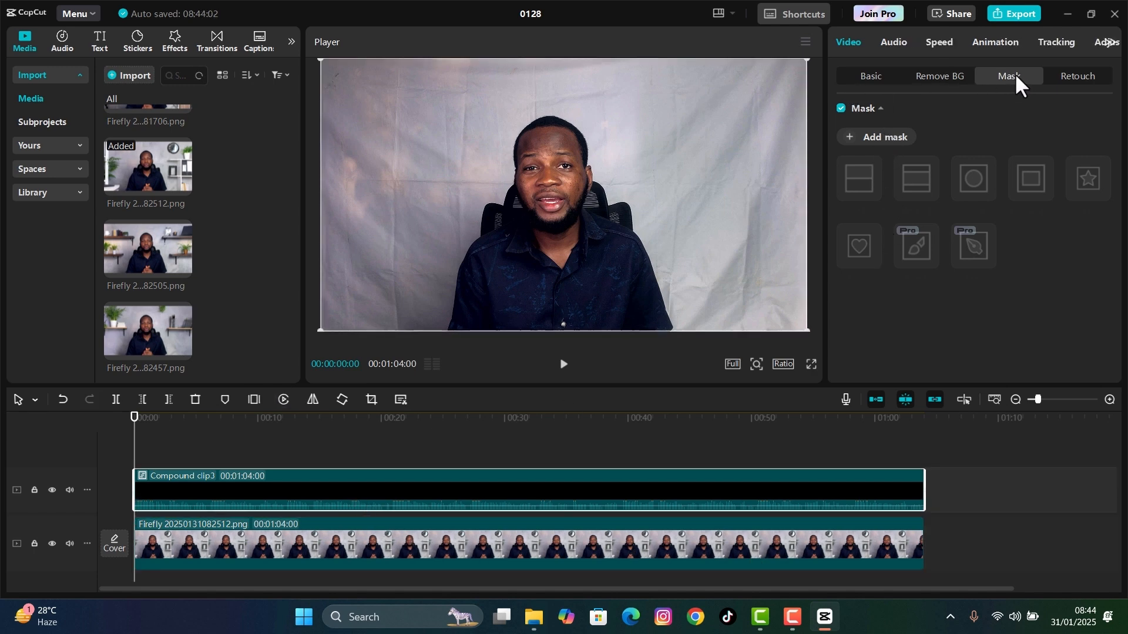
{"action": "left_click", "coordinate": [866, 142]}
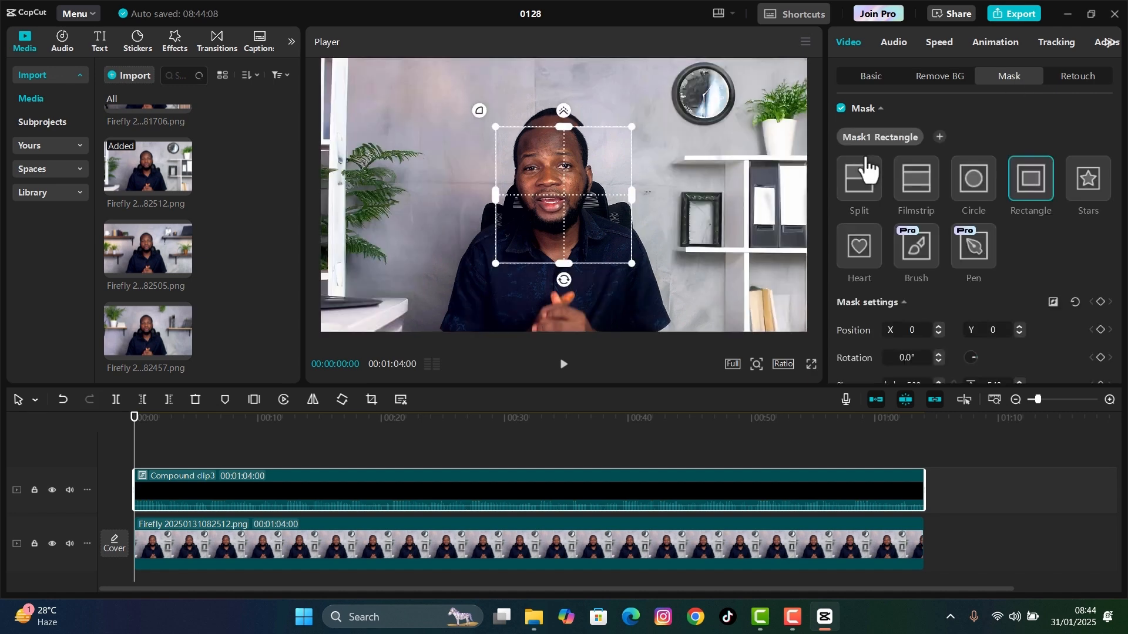
{"action": "left_click_drag", "start_coordinate": [535, 212], "coordinate": [513, 172]}
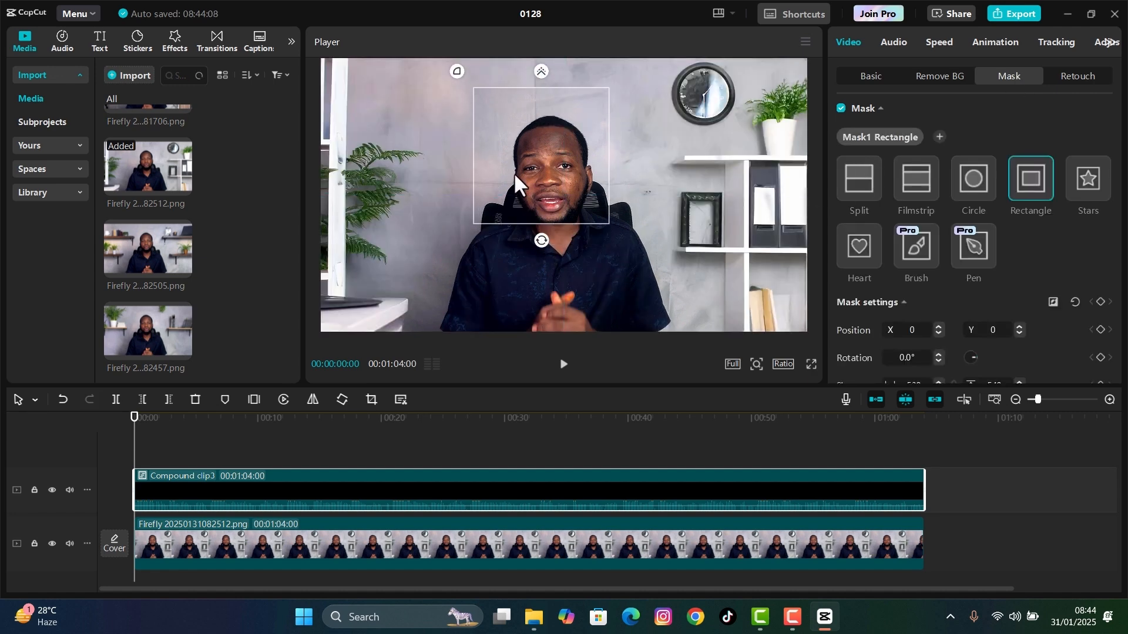
{"action": "left_click_drag", "start_coordinate": [608, 227], "coordinate": [614, 253]}
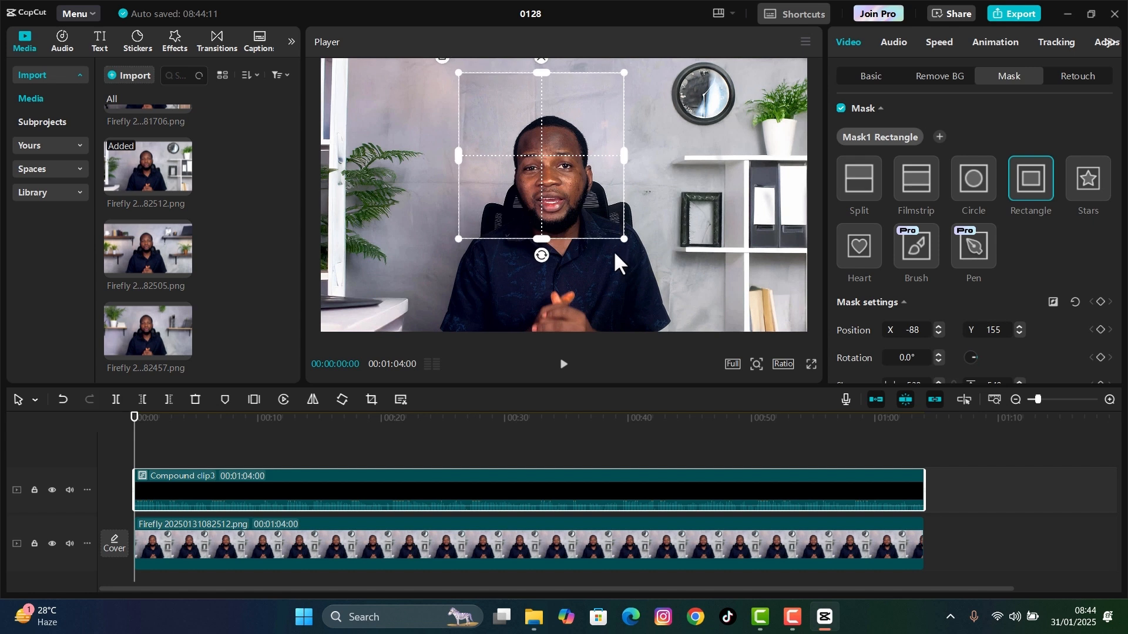
{"action": "left_click_drag", "start_coordinate": [540, 239], "coordinate": [544, 329]}
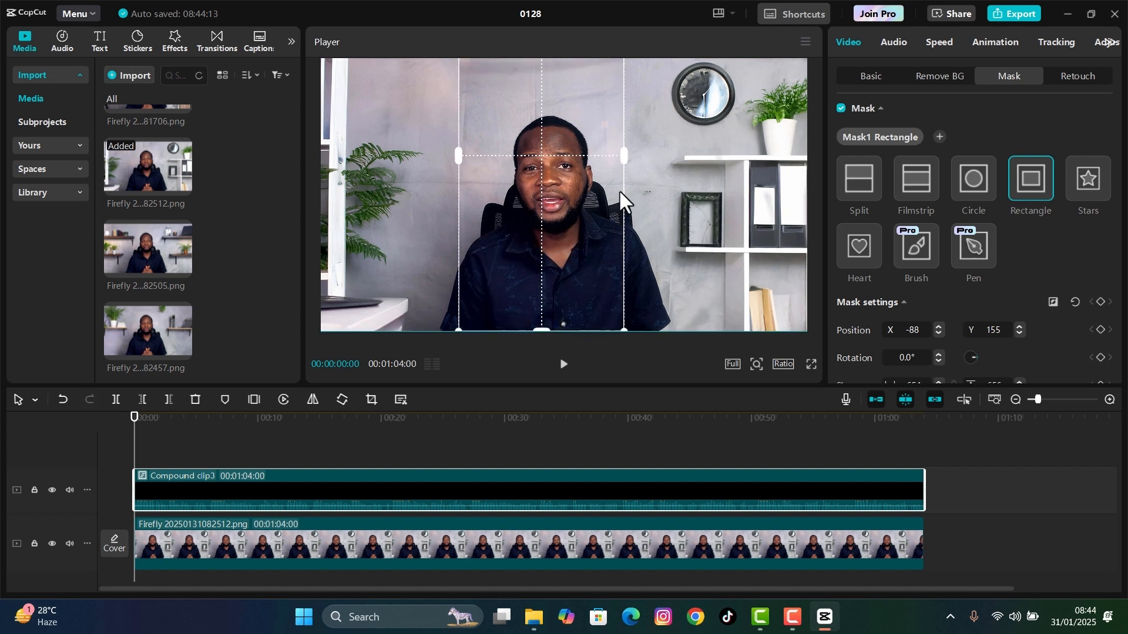
{"action": "left_click_drag", "start_coordinate": [622, 159], "coordinate": [653, 187]}
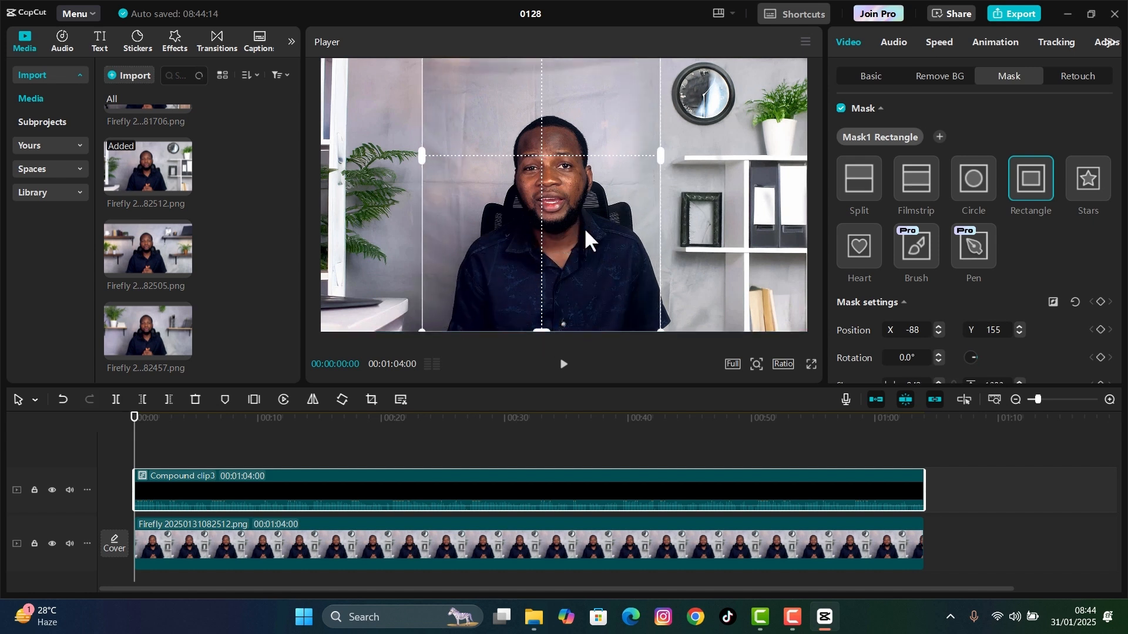
- Move the rectangle mask to about X -53, Y -25, widen it slightly and play back the composite
{"action": "left_click_drag", "start_coordinate": [586, 230], "coordinate": [562, 248]}
{"action": "left_click_drag", "start_coordinate": [549, 81], "coordinate": [549, 126]}
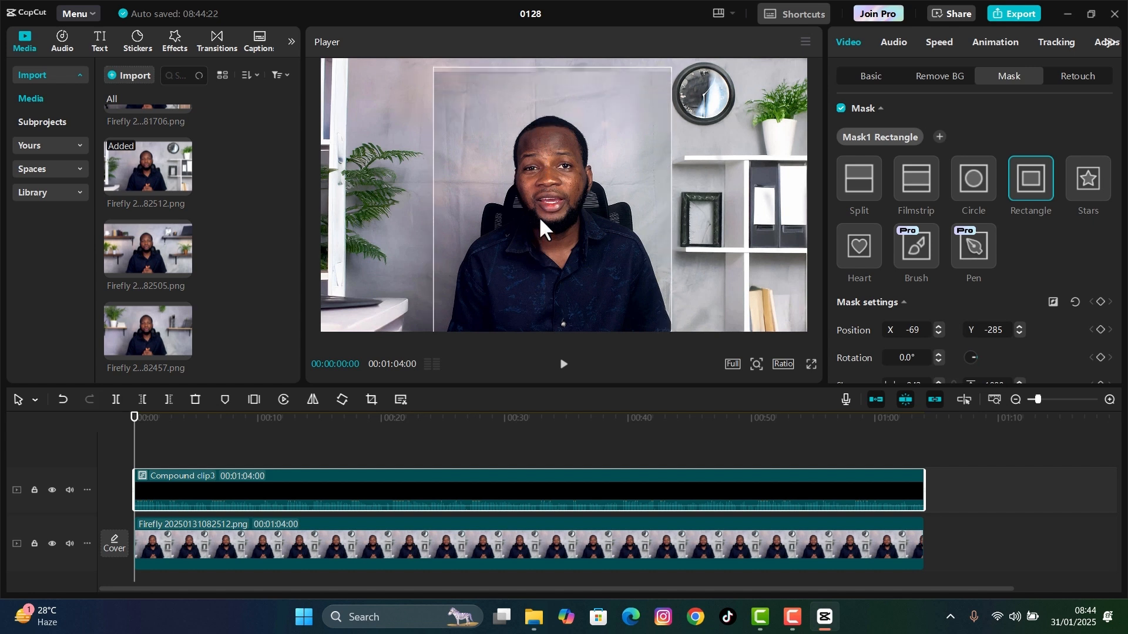
{"action": "left_click", "coordinate": [566, 224]}
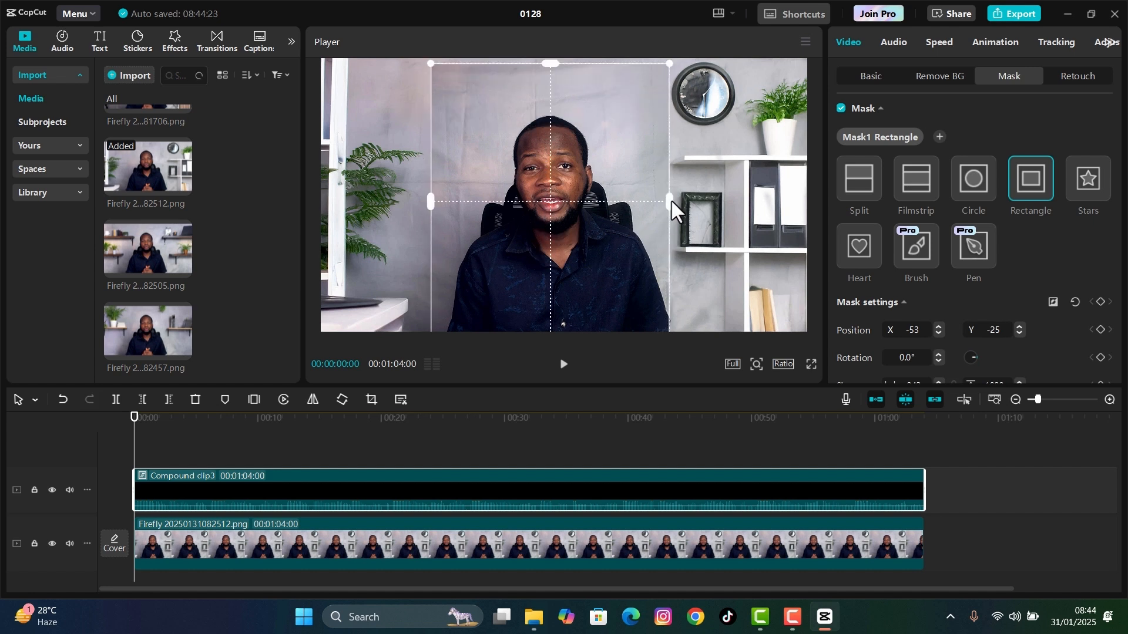
{"action": "left_click_drag", "start_coordinate": [670, 199], "coordinate": [675, 210]}
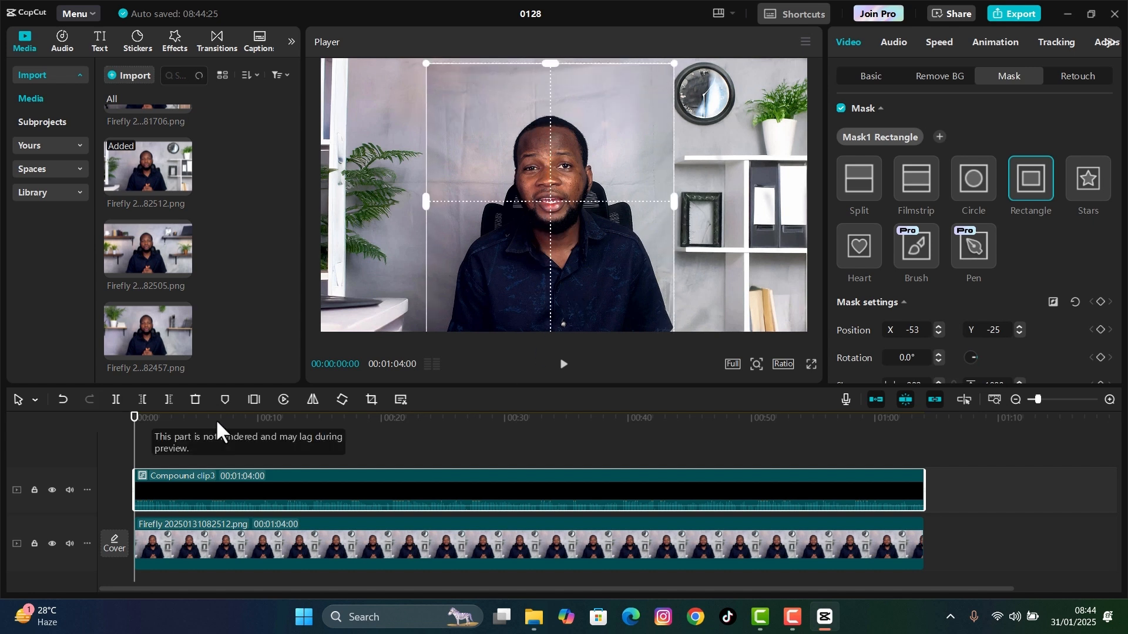
{"action": "left_click", "coordinate": [563, 372]}
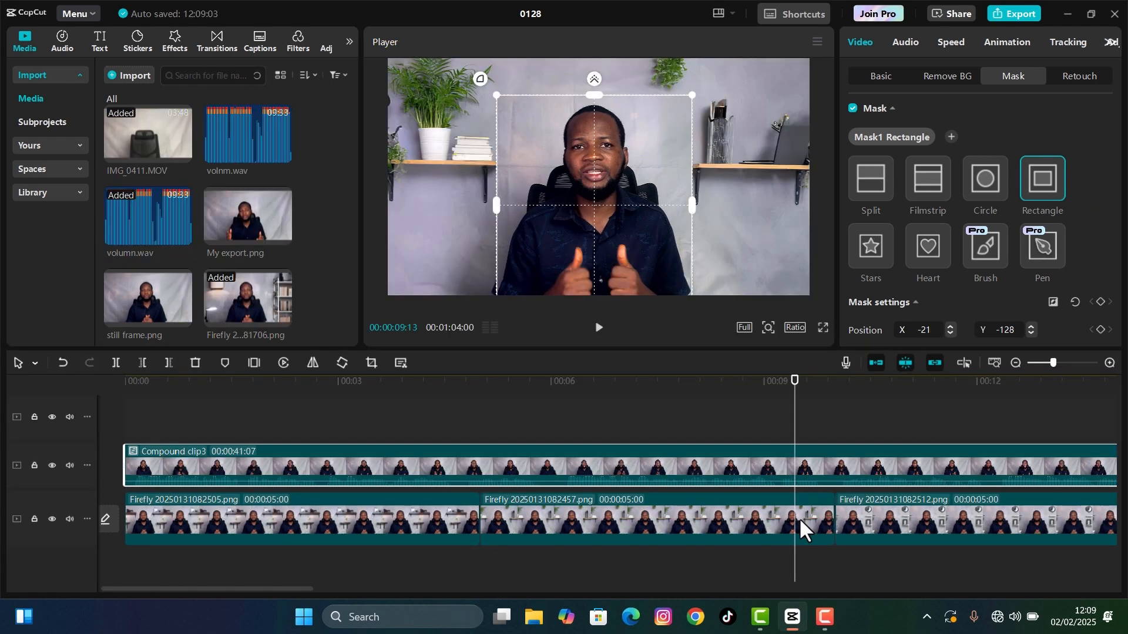
- Change the compound clip's mask to a circle and fit it around the man's head at about X -18, Y 98
{"action": "left_click", "coordinate": [724, 532]}
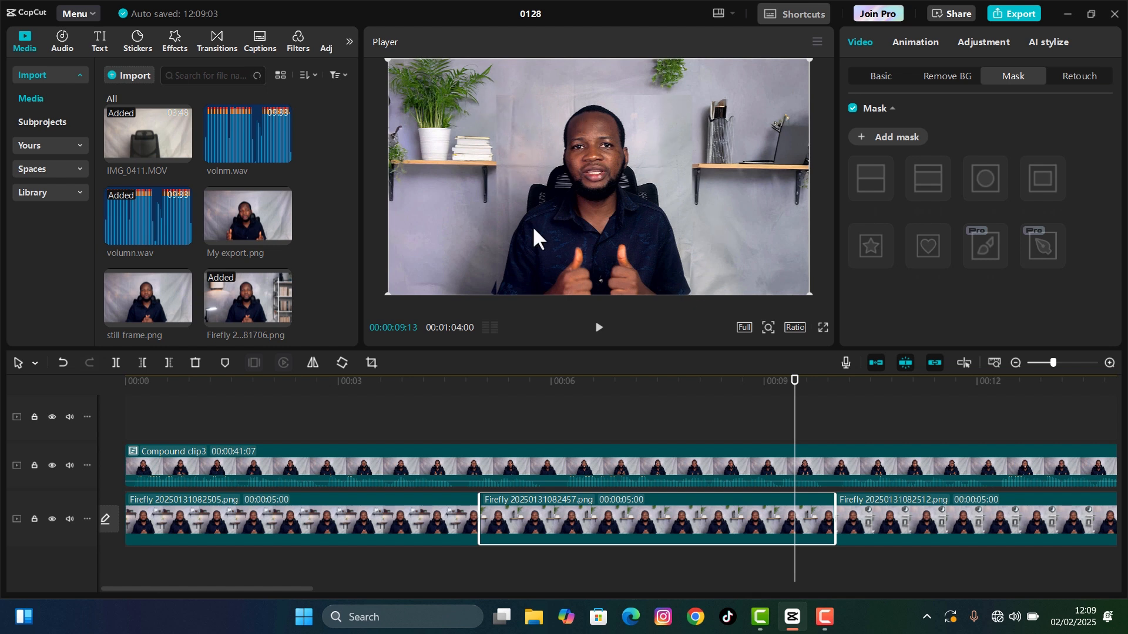
{"action": "left_click", "coordinate": [681, 467]}
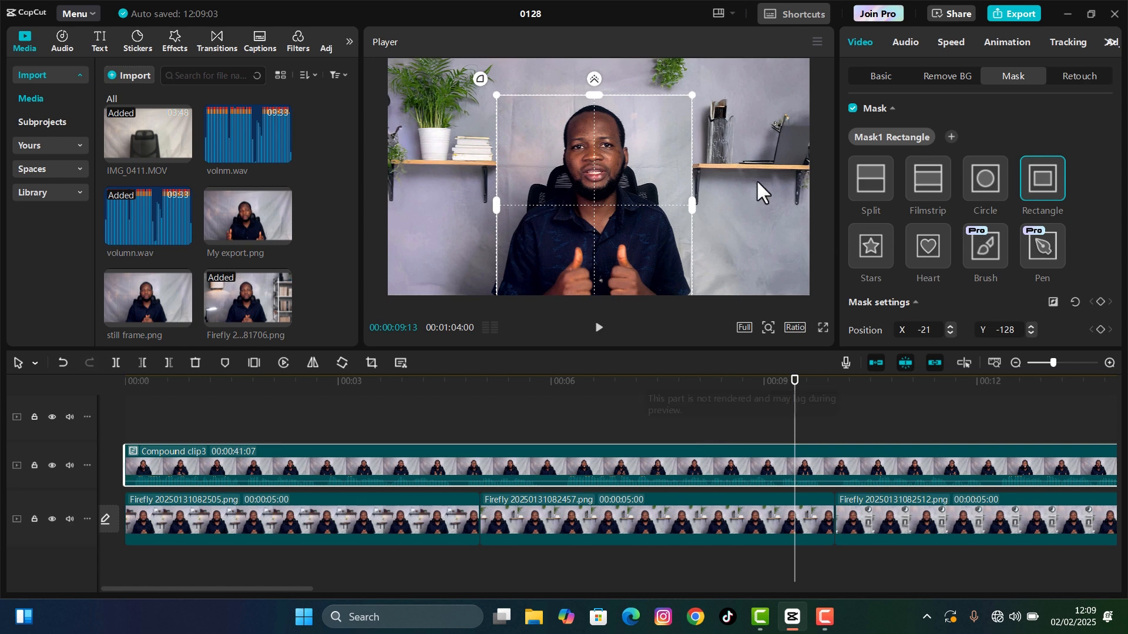
{"action": "left_click", "coordinate": [986, 186]}
{"action": "mouse_move", "coordinate": [608, 194]}
{"action": "left_mouse_down"}
{"action": "mouse_move", "coordinate": [602, 143]}
{"action": "mouse_move", "coordinate": [600, 174]}
{"action": "left_mouse_up"}
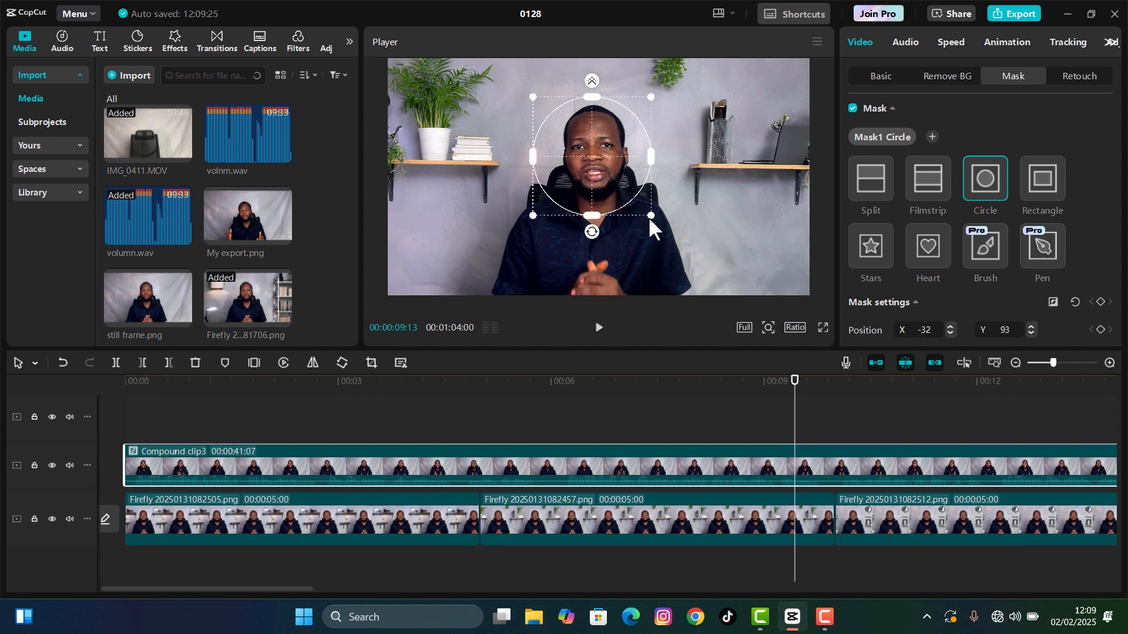
{"action": "left_click_drag", "start_coordinate": [650, 216], "coordinate": [617, 192]}
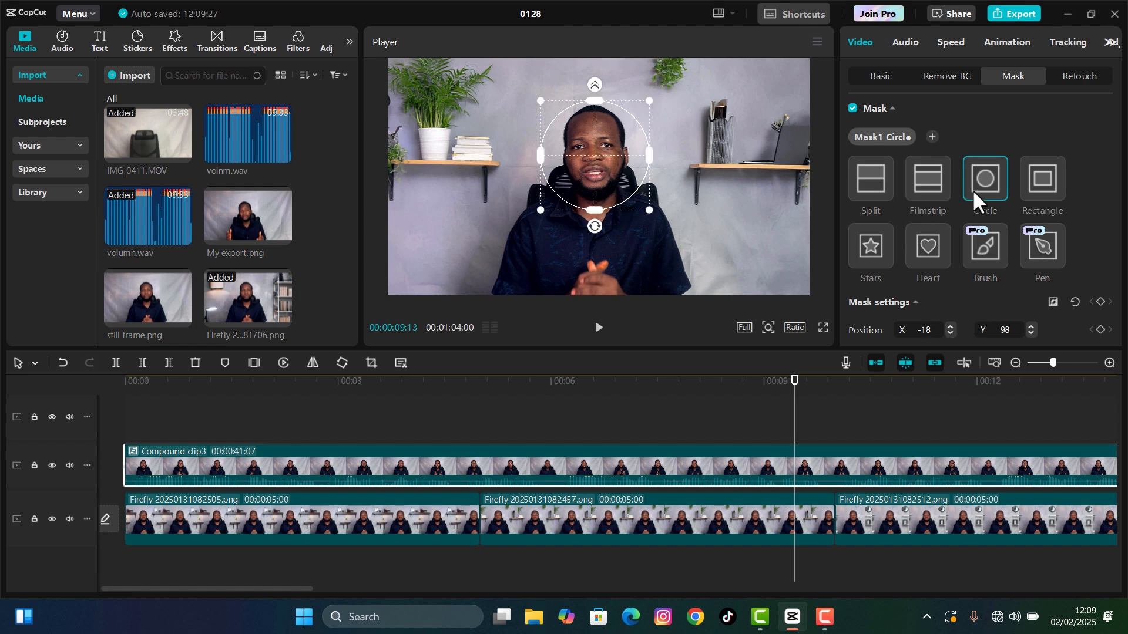
- Add a second, rectangular mask to the compound clip and place it over the man's torso at about X -18, Y -270
{"action": "left_click", "coordinate": [933, 137]}
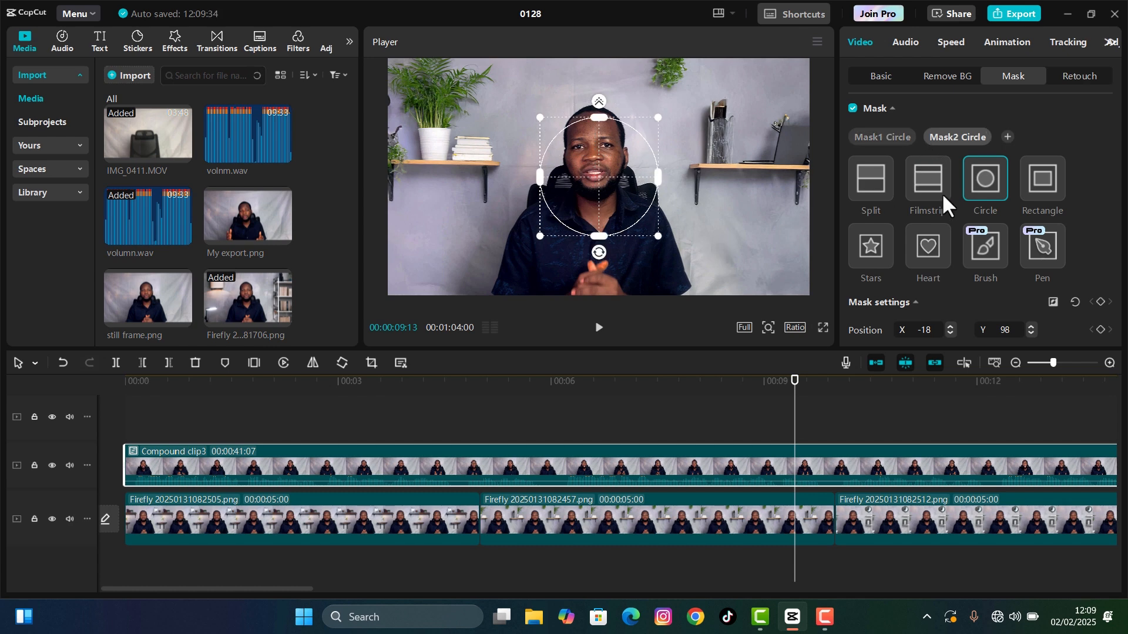
{"action": "left_click", "coordinate": [1040, 187]}
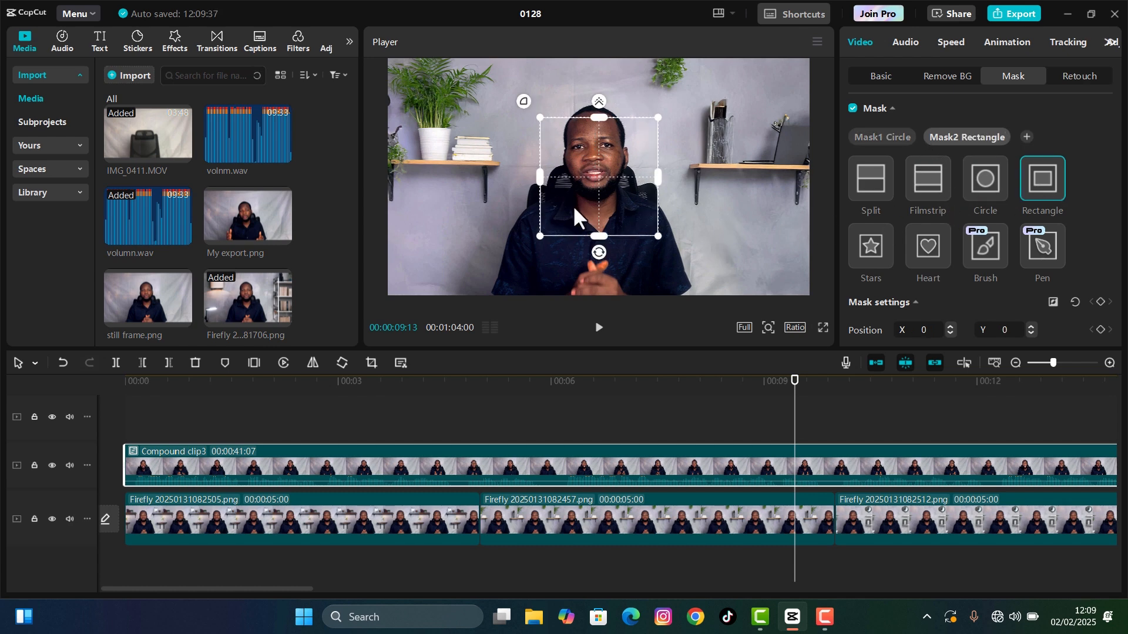
{"action": "left_click_drag", "start_coordinate": [573, 206], "coordinate": [567, 257]}
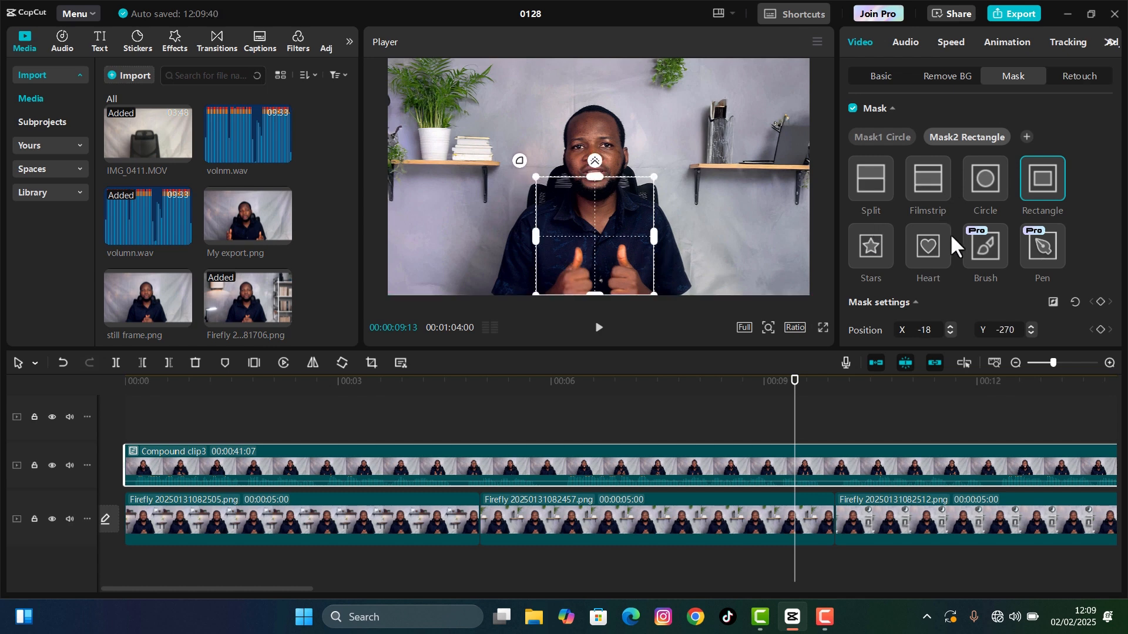
- Set the round corners of the second, rectangular mask over the man's torso to about 51
{"action": "scroll", "coordinate": [946, 241], "scroll_direction": "down", "scroll_amount": 5}
{"action": "left_click_drag", "start_coordinate": [853, 237], "coordinate": [935, 237]}
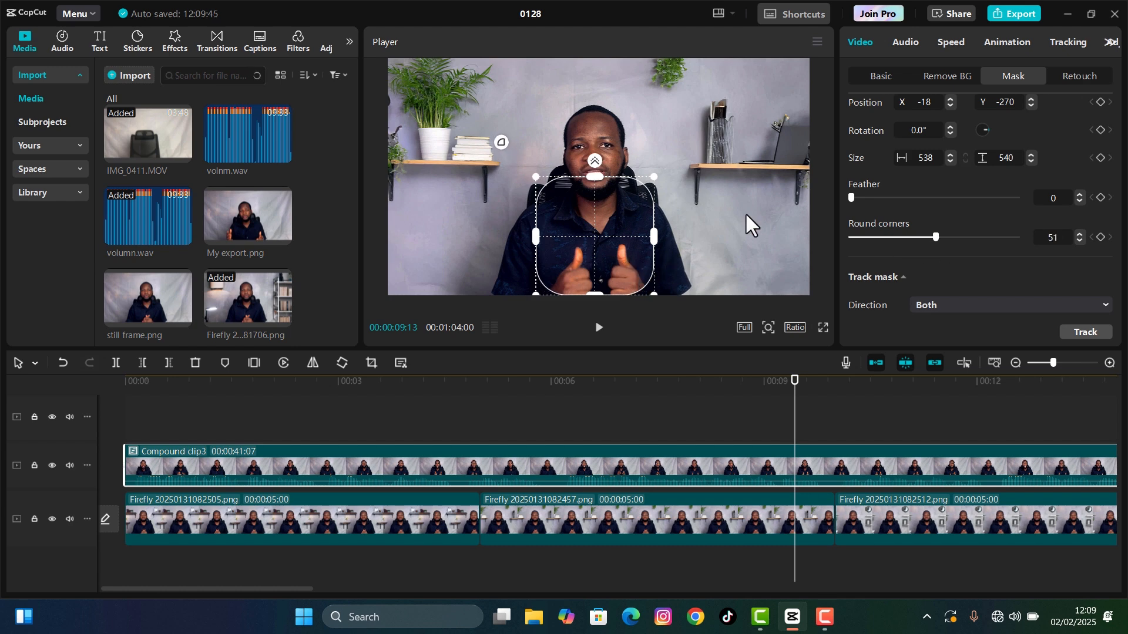
{"action": "scroll", "coordinate": [1004, 175], "scroll_direction": "up", "scroll_amount": 5}
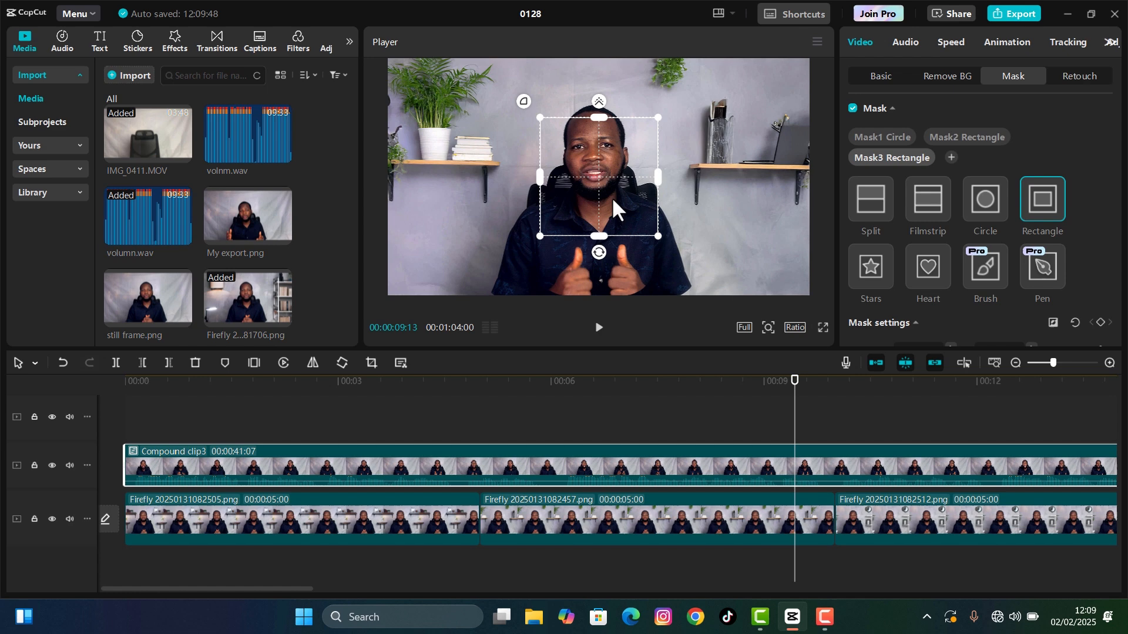
- Add a third, rectangular mask at about X -237, Y -296, round its corners to 79 and shift it slightly down over the man's arm
{"action": "left_click_drag", "start_coordinate": [611, 197], "coordinate": [558, 261]}
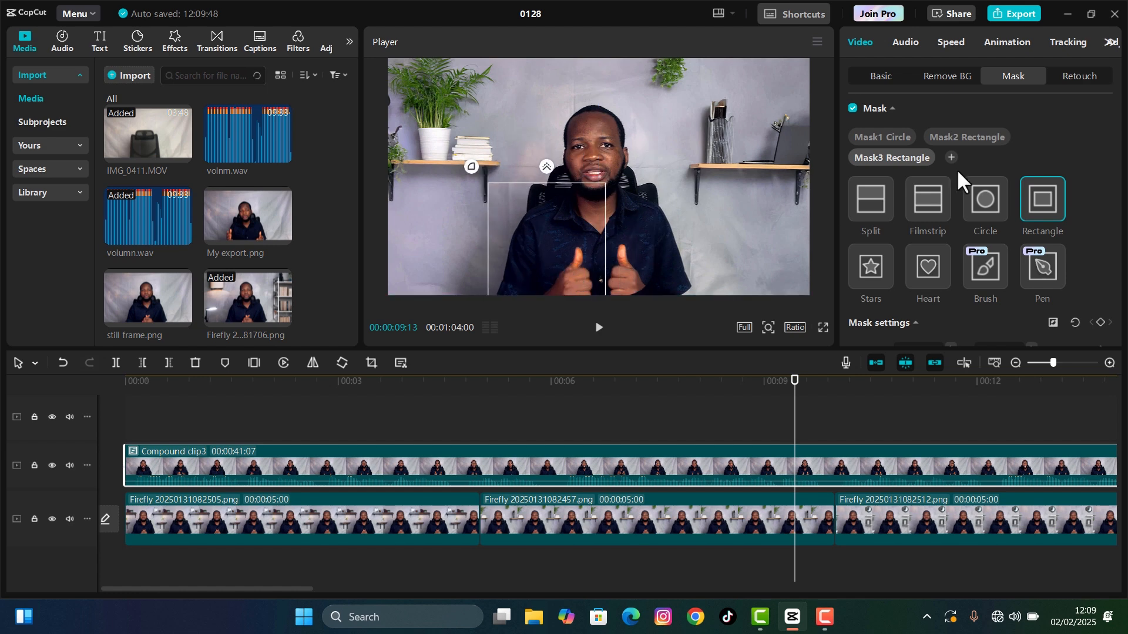
{"action": "scroll", "coordinate": [917, 253], "scroll_direction": "down", "scroll_amount": 5}
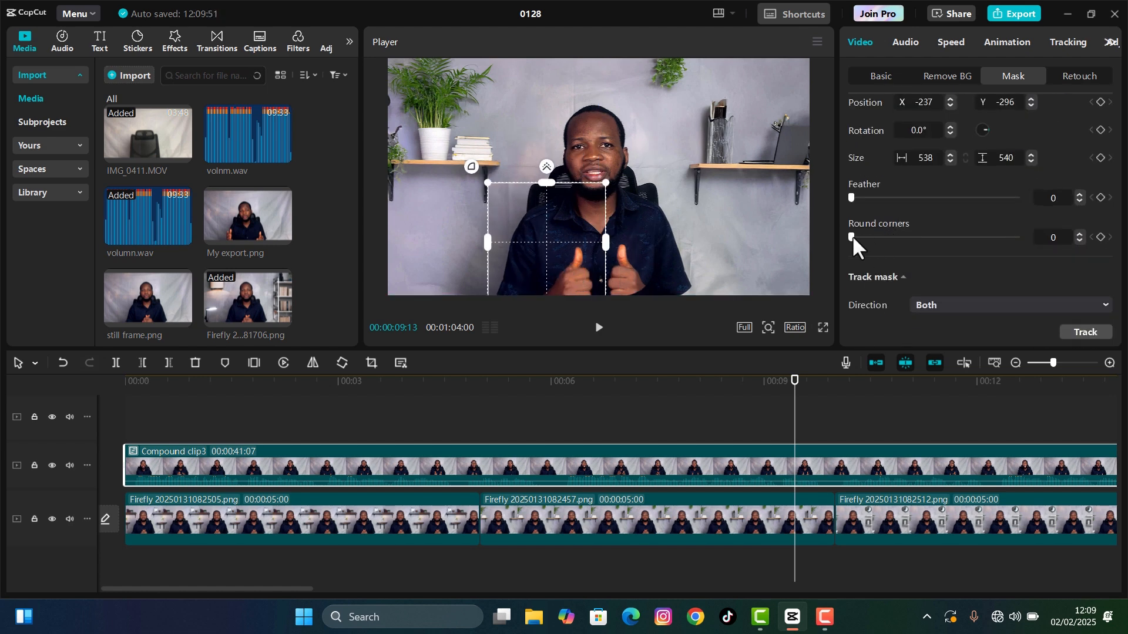
{"action": "left_click_drag", "start_coordinate": [852, 237], "coordinate": [979, 254]}
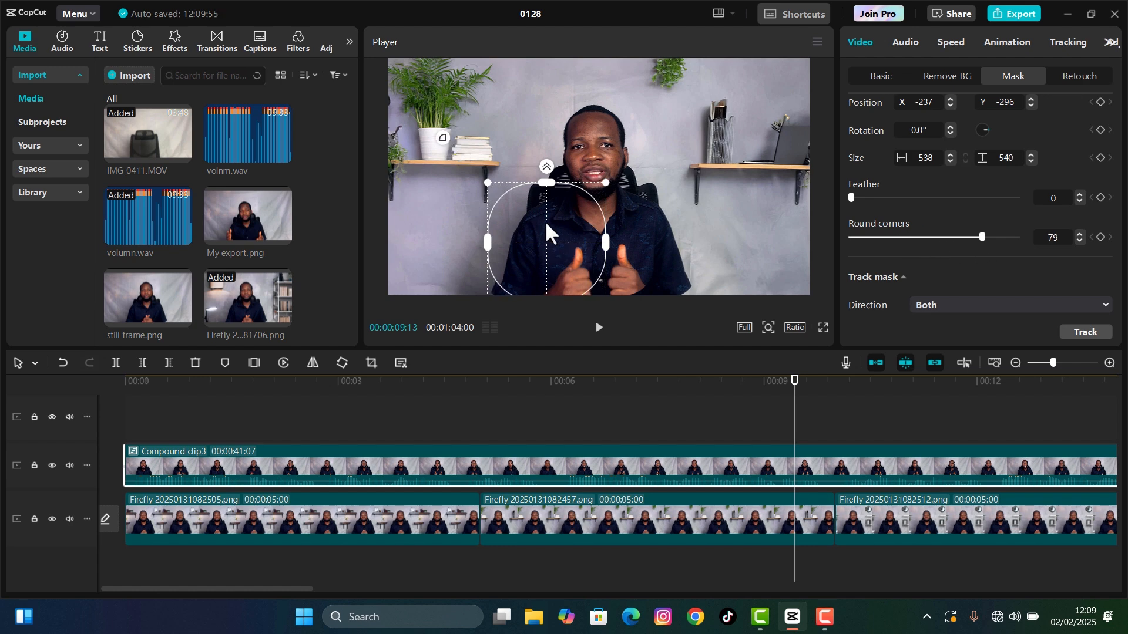
{"action": "left_click_drag", "start_coordinate": [545, 221], "coordinate": [538, 238]}
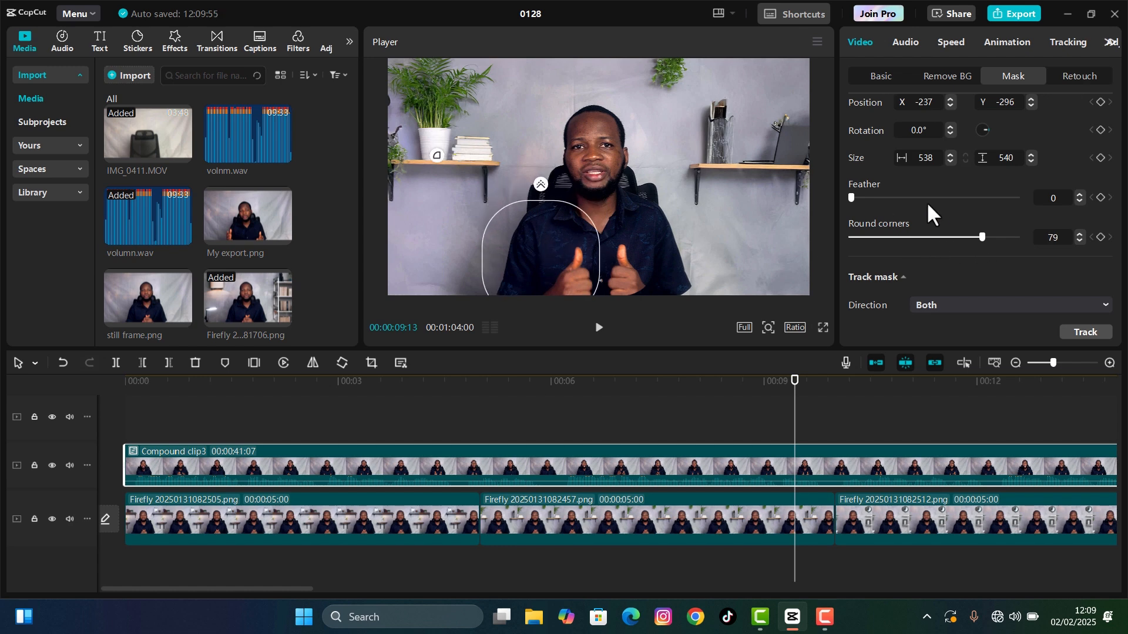
- Add a fourth, rectangular mask over the man's other arm at about X 141, Y -331 and set its round corners to 40
{"action": "scroll", "coordinate": [963, 144], "scroll_direction": "up", "scroll_amount": 5}
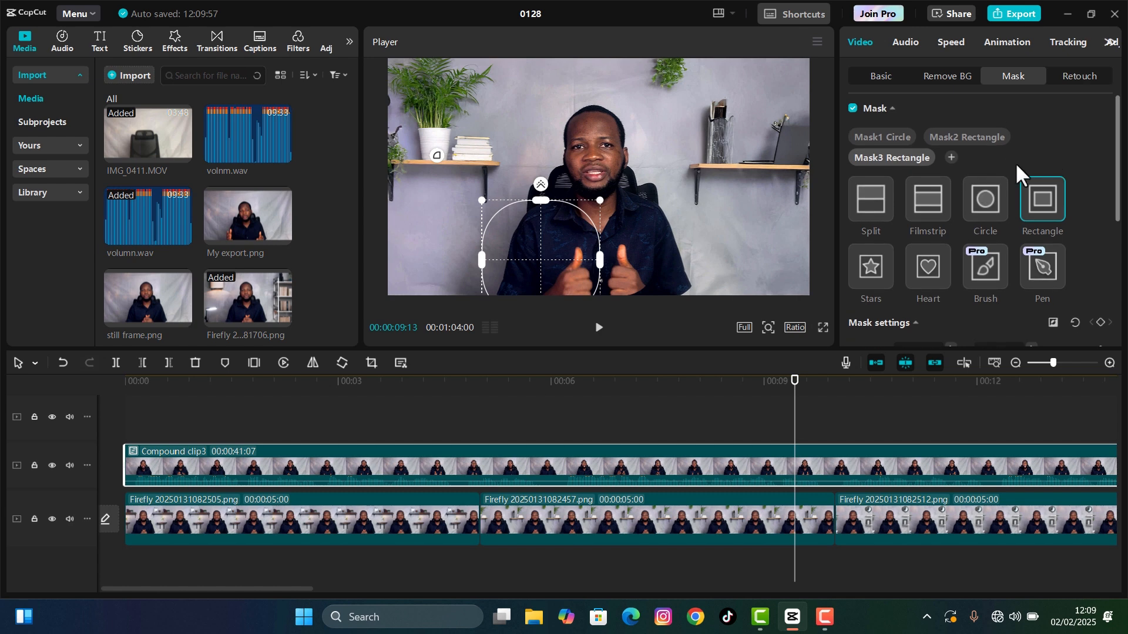
{"action": "left_click", "coordinate": [951, 157]}
{"action": "left_click_drag", "start_coordinate": [623, 203], "coordinate": [655, 273]}
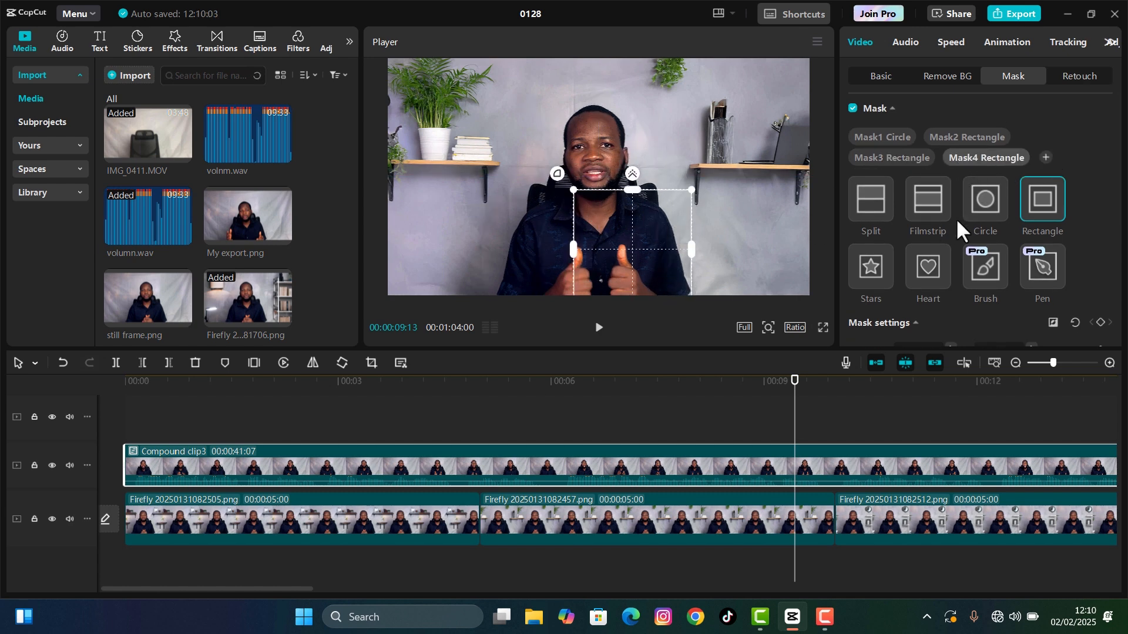
{"action": "scroll", "coordinate": [946, 247], "scroll_direction": "down", "scroll_amount": 5}
{"action": "left_click_drag", "start_coordinate": [851, 237], "coordinate": [917, 242]}
{"action": "left_click", "coordinate": [666, 258]}
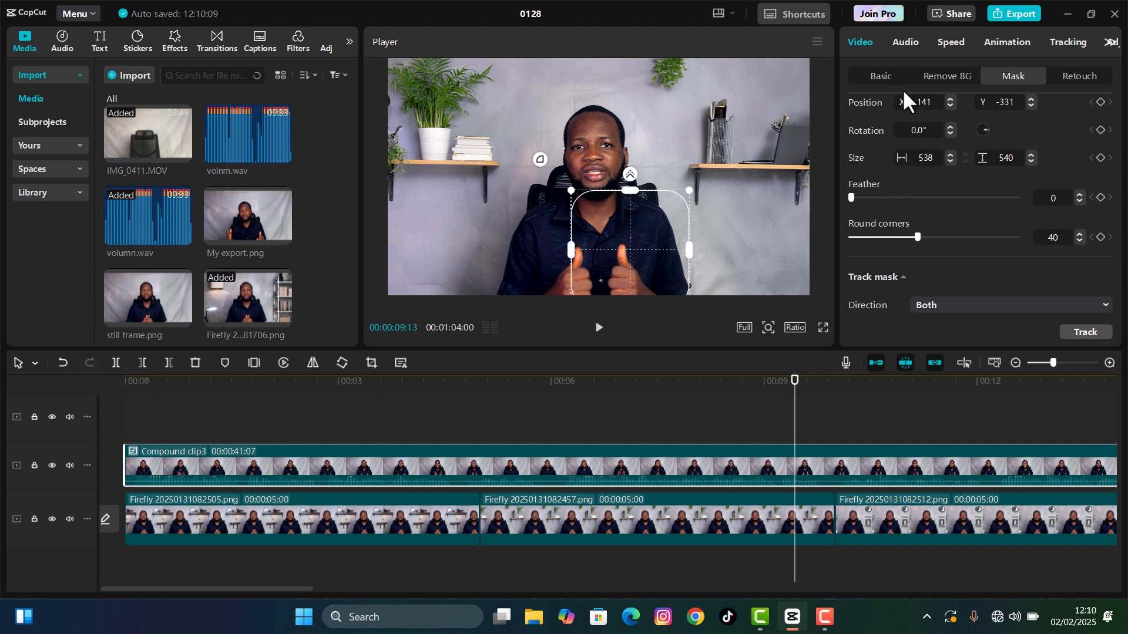
- Add a fifth, rectangular mask over the middle of the man's torso and widen it slightly
{"action": "scroll", "coordinate": [980, 114], "scroll_direction": "up", "scroll_amount": 5}
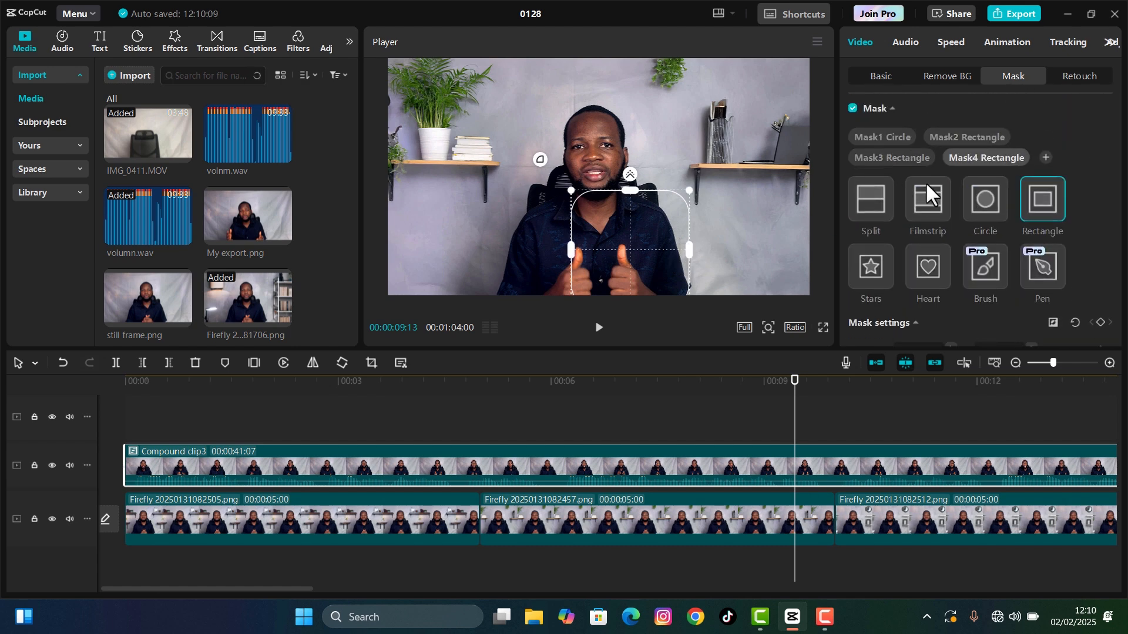
{"action": "left_click", "coordinate": [1045, 158]}
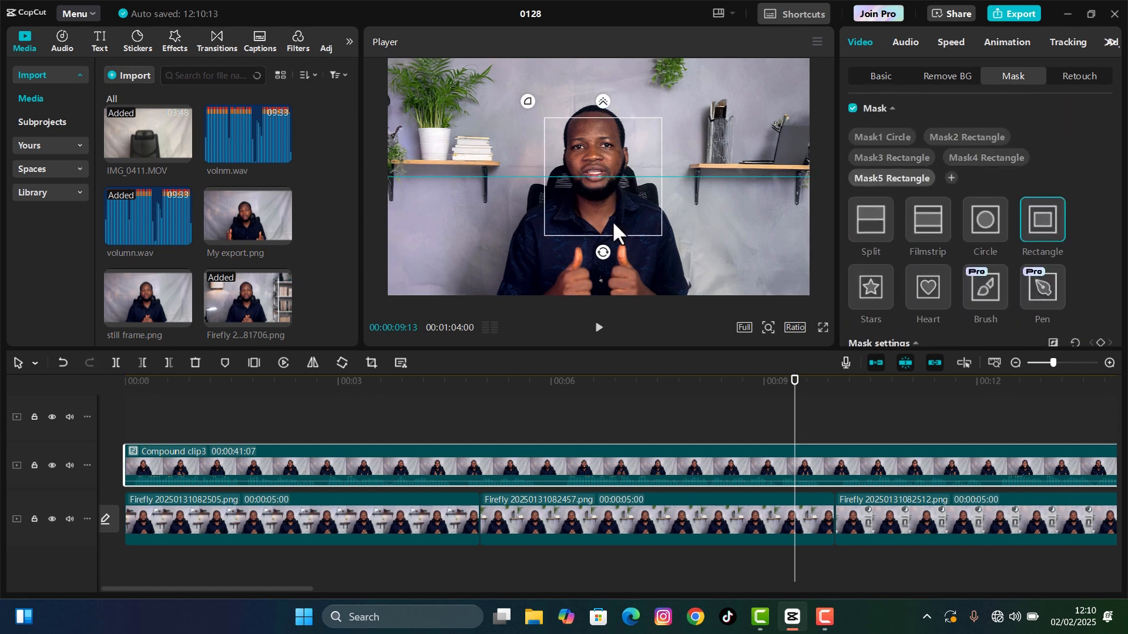
{"action": "left_click_drag", "start_coordinate": [612, 220], "coordinate": [598, 279]}
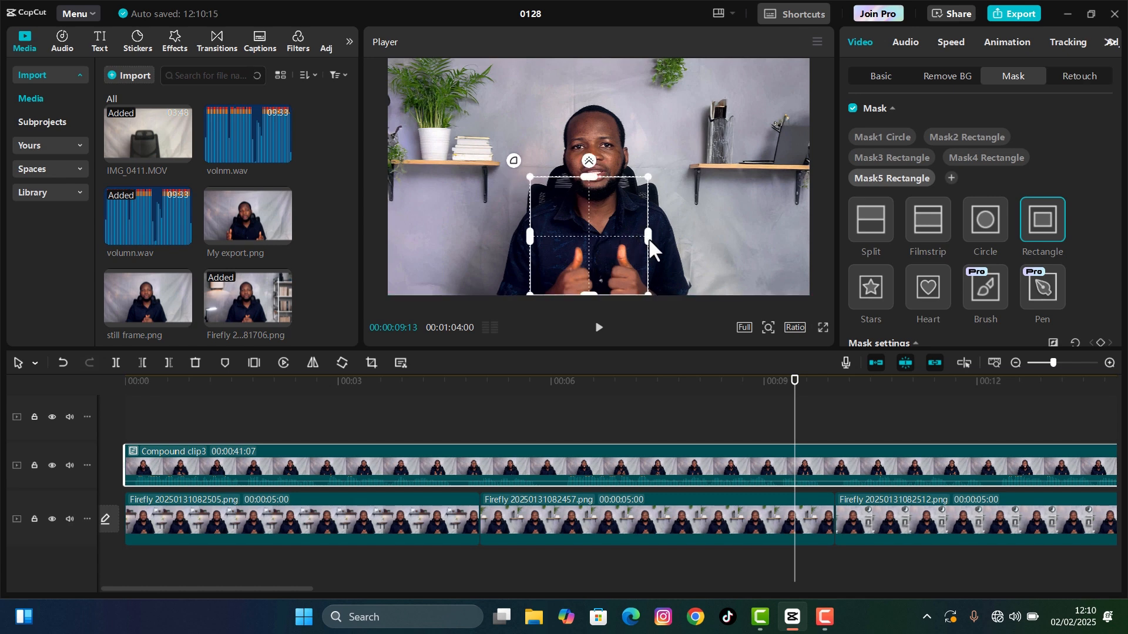
{"action": "left_click_drag", "start_coordinate": [649, 237], "coordinate": [611, 229]}
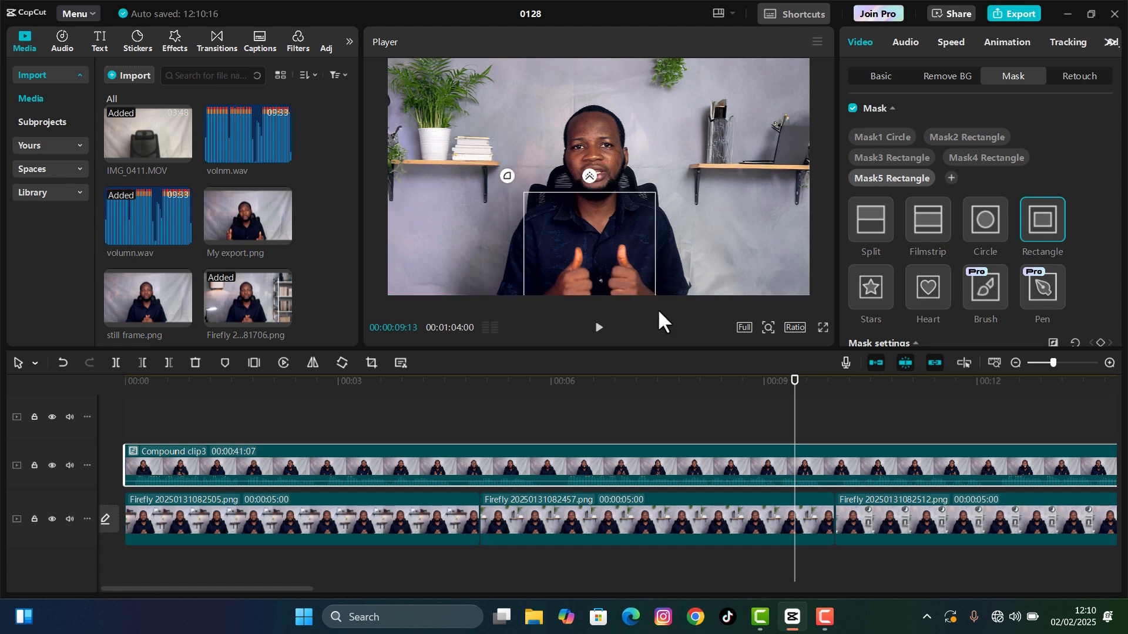
- Play back the masked composite from about 00:00:05:24 over the second Firefly background
{"action": "left_click_drag", "start_coordinate": [634, 394], "coordinate": [536, 405]}
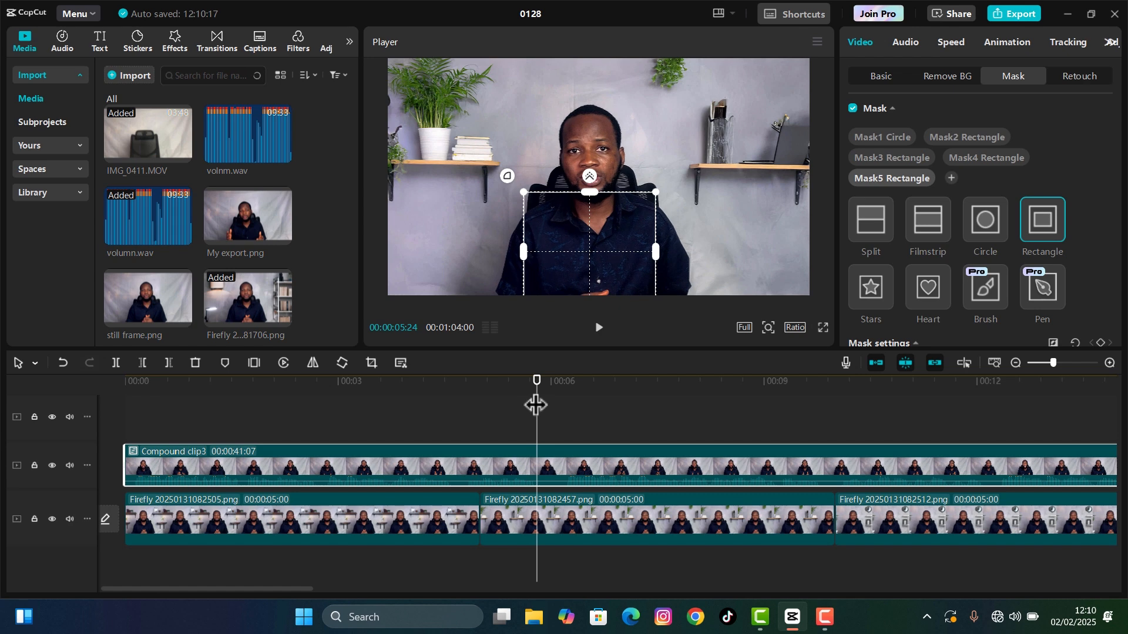
{"action": "left_click", "coordinate": [603, 506]}
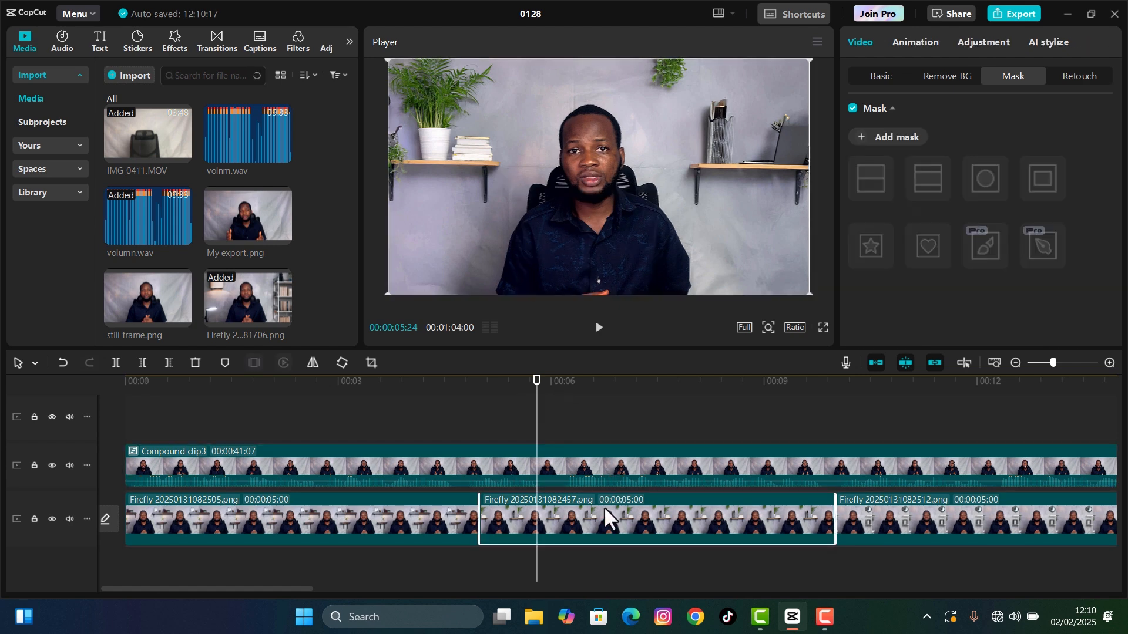
{"action": "key", "text": "space"}
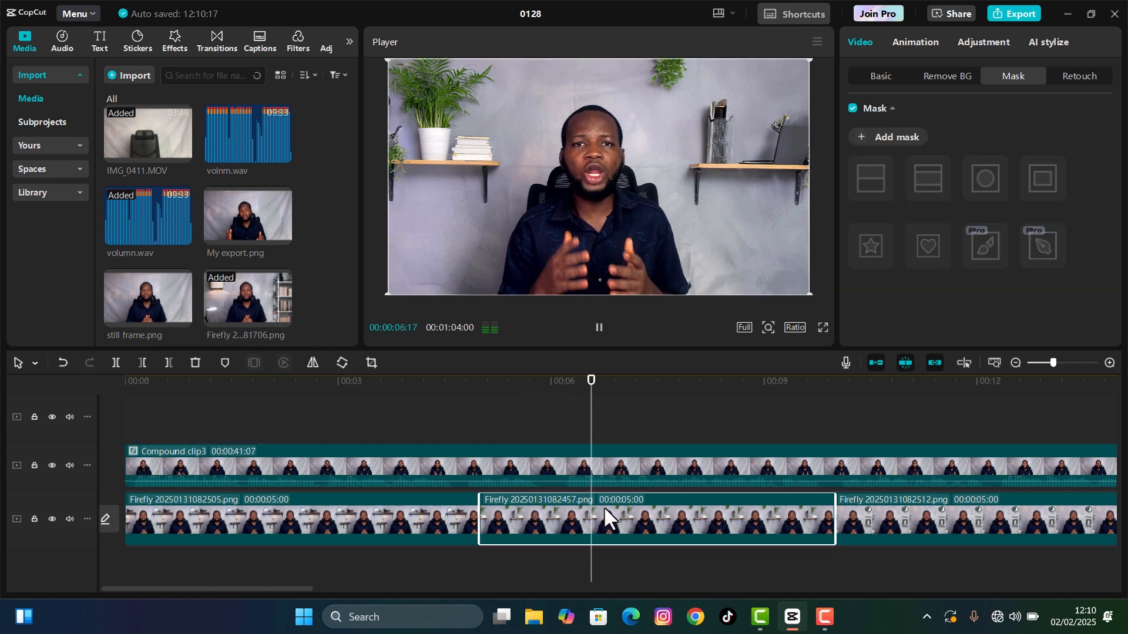
{"action": "key", "text": "space"}
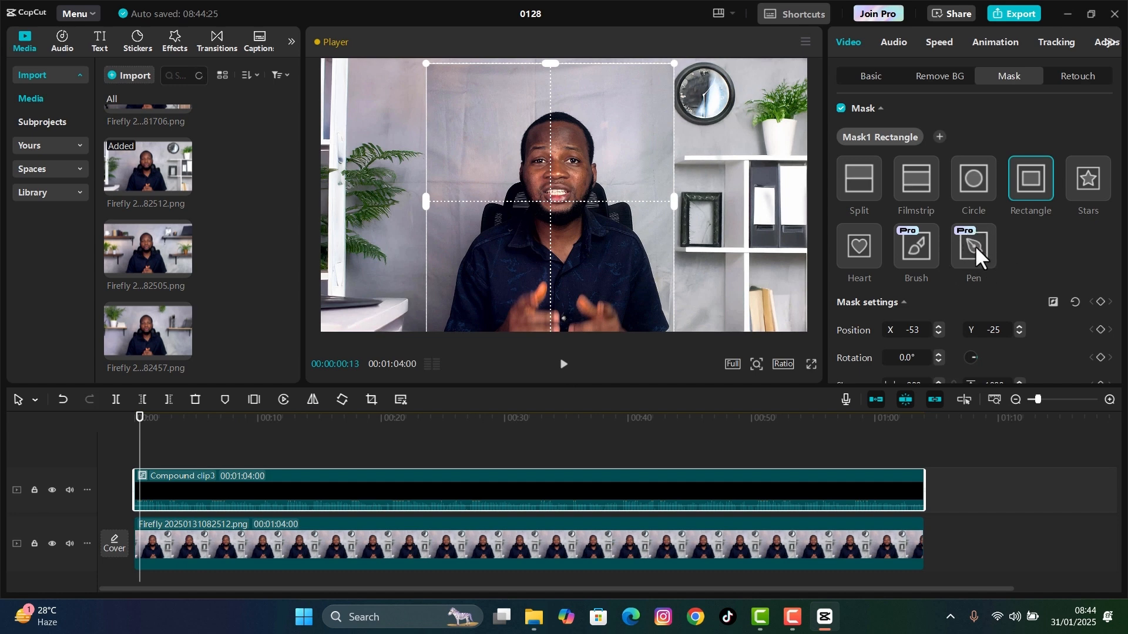
- Switch the compound clip's mask to Pen and trace a closed outline around the man's body, chair and head
{"action": "left_click", "coordinate": [974, 245]}
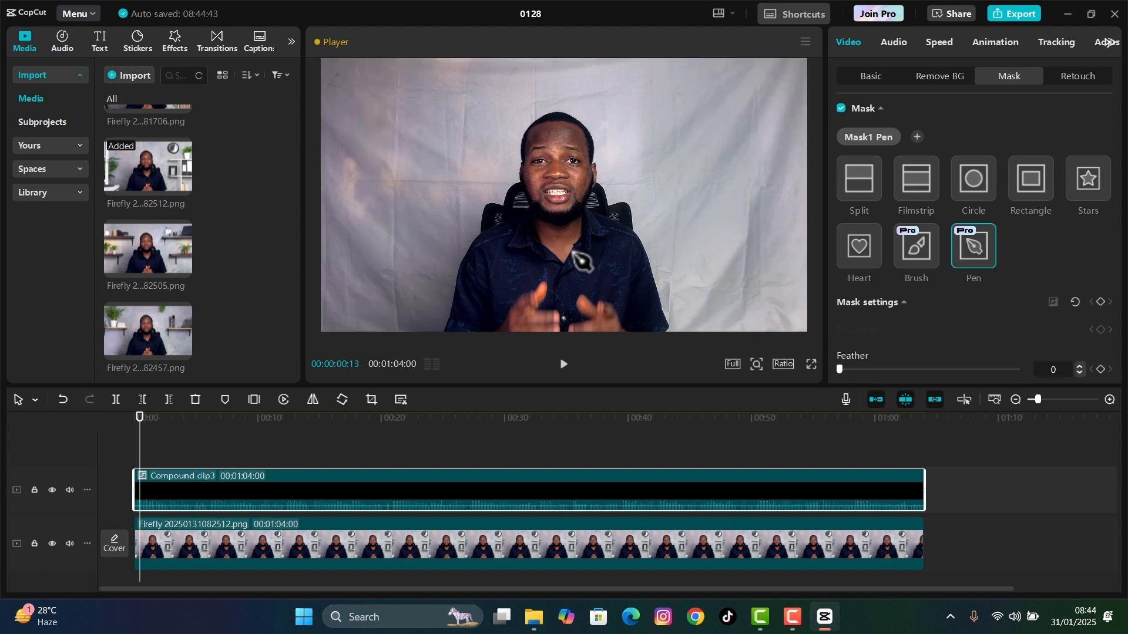
{"action": "left_click", "coordinate": [430, 331]}
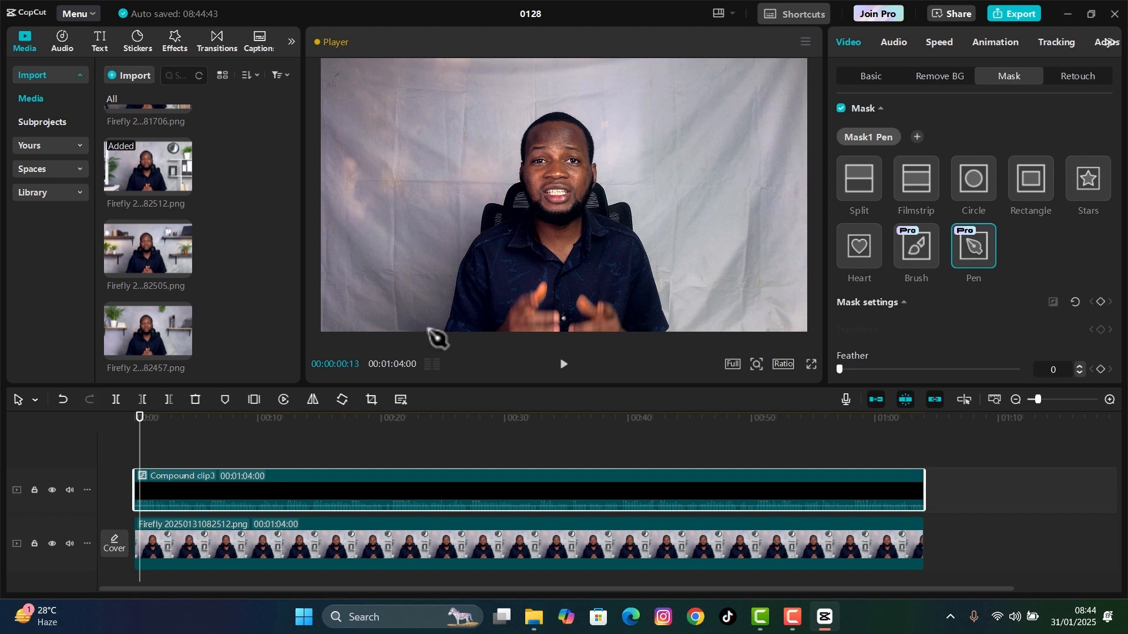
{"action": "left_click", "coordinate": [439, 313]}
{"action": "left_click", "coordinate": [446, 289]}
{"action": "left_click", "coordinate": [451, 254]}
{"action": "left_click", "coordinate": [462, 228]}
{"action": "left_click", "coordinate": [477, 199]}
{"action": "left_click", "coordinate": [486, 180]}
{"action": "left_click", "coordinate": [497, 136]}
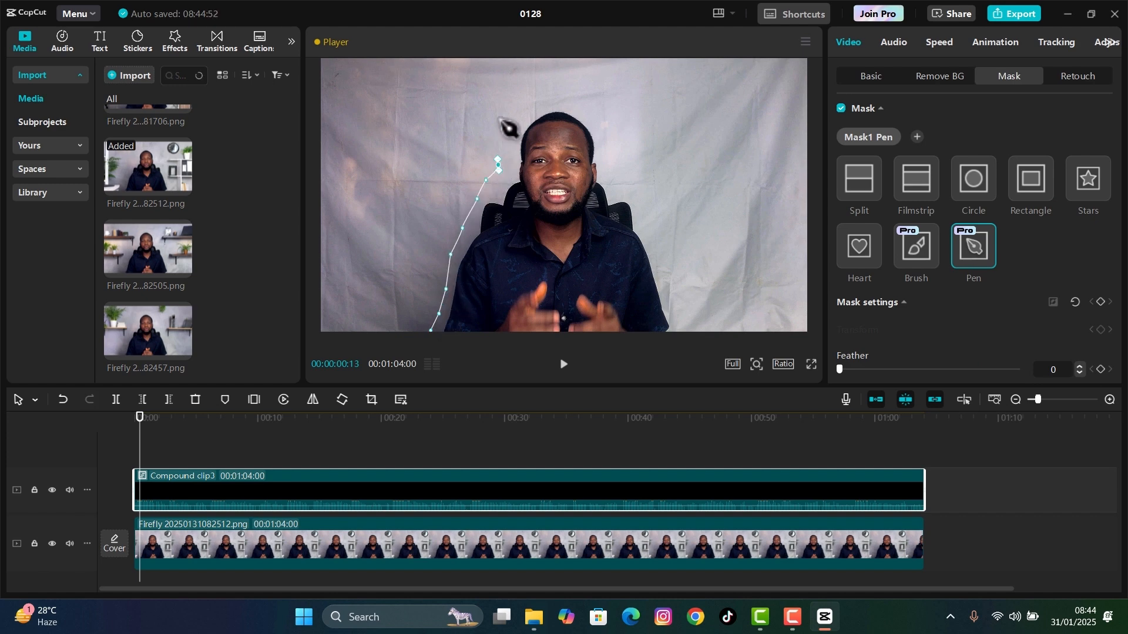
{"action": "left_click", "coordinate": [504, 116]}
{"action": "left_click", "coordinate": [520, 101]}
{"action": "left_click", "coordinate": [548, 93]}
{"action": "left_click", "coordinate": [573, 95]}
{"action": "left_click", "coordinate": [609, 140]}
{"action": "left_click", "coordinate": [617, 164]}
{"action": "left_click", "coordinate": [631, 187]}
{"action": "left_click", "coordinate": [641, 206]}
{"action": "left_click", "coordinate": [650, 222]}
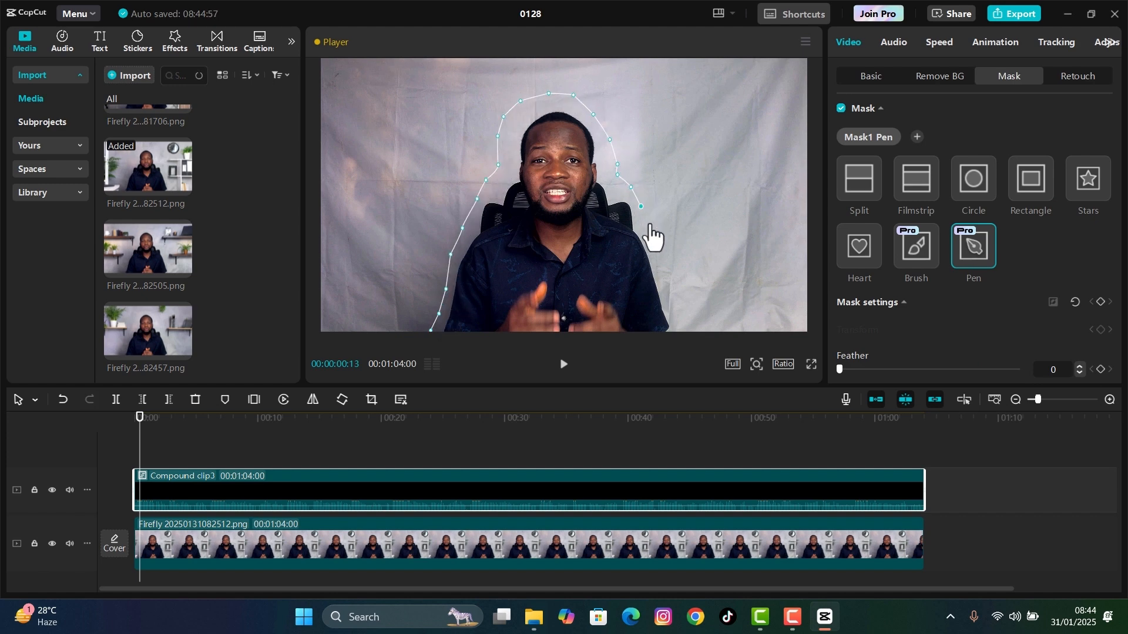
{"action": "left_click", "coordinate": [662, 234]}
{"action": "left_click", "coordinate": [674, 261]}
{"action": "left_click", "coordinate": [678, 284]}
{"action": "left_click", "coordinate": [682, 306]}
{"action": "left_click", "coordinate": [685, 326]}
{"action": "left_click", "coordinate": [430, 330]}
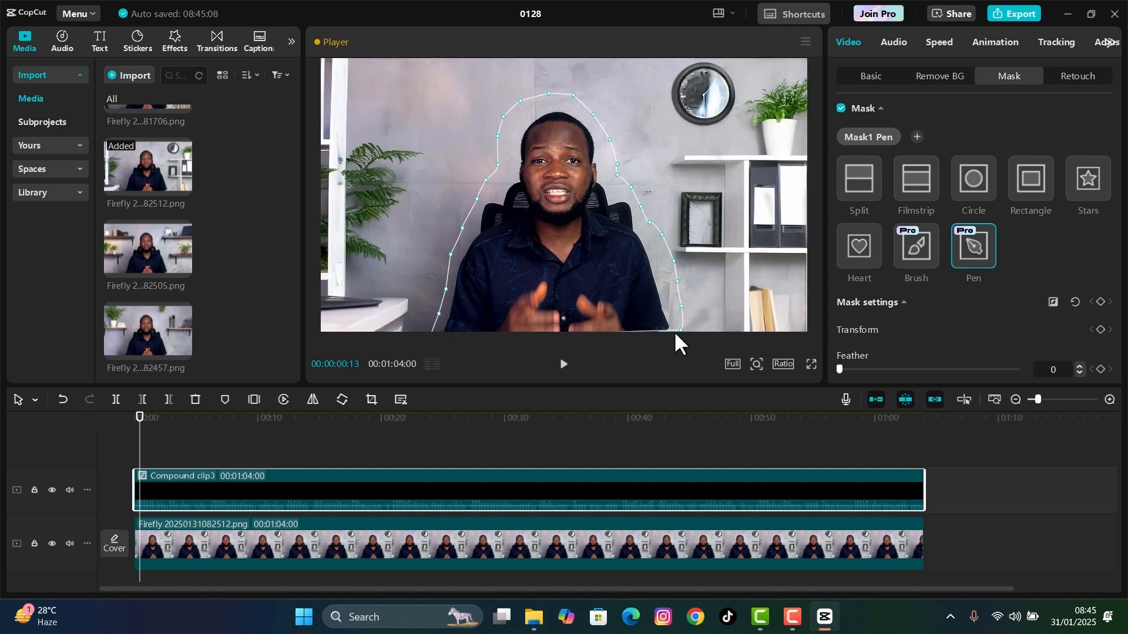
- Move the pen outline's end point beside the man's elbow down to the frame's lower edge and play back the composite
{"action": "left_click_drag", "start_coordinate": [681, 330], "coordinate": [683, 337]}
{"action": "left_click", "coordinate": [870, 77]}
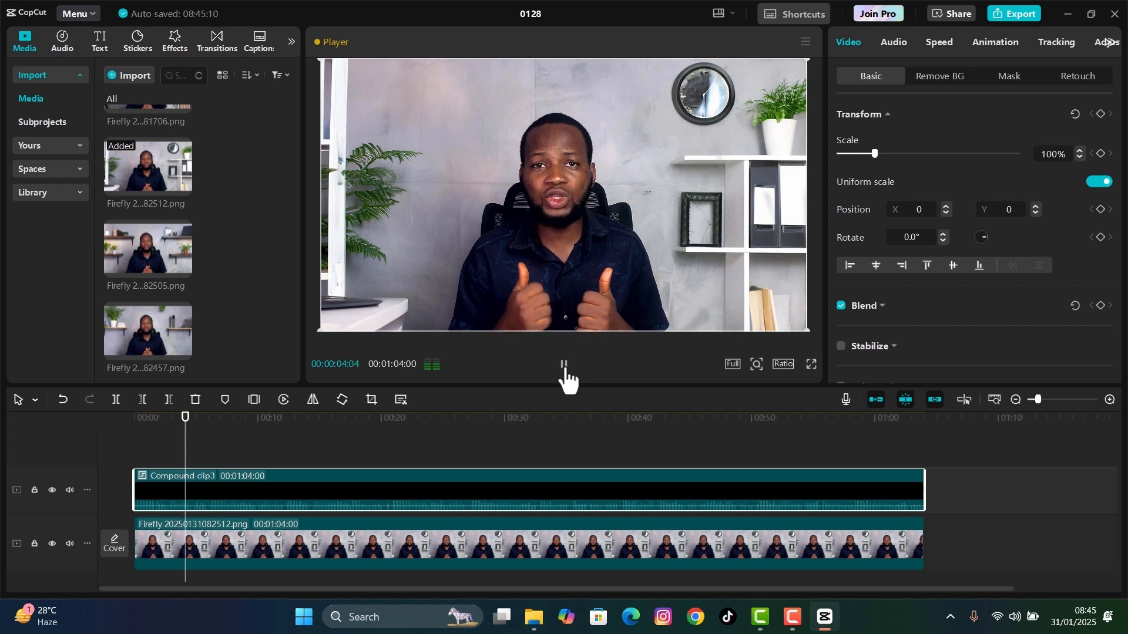
{"action": "left_click", "coordinate": [564, 364]}
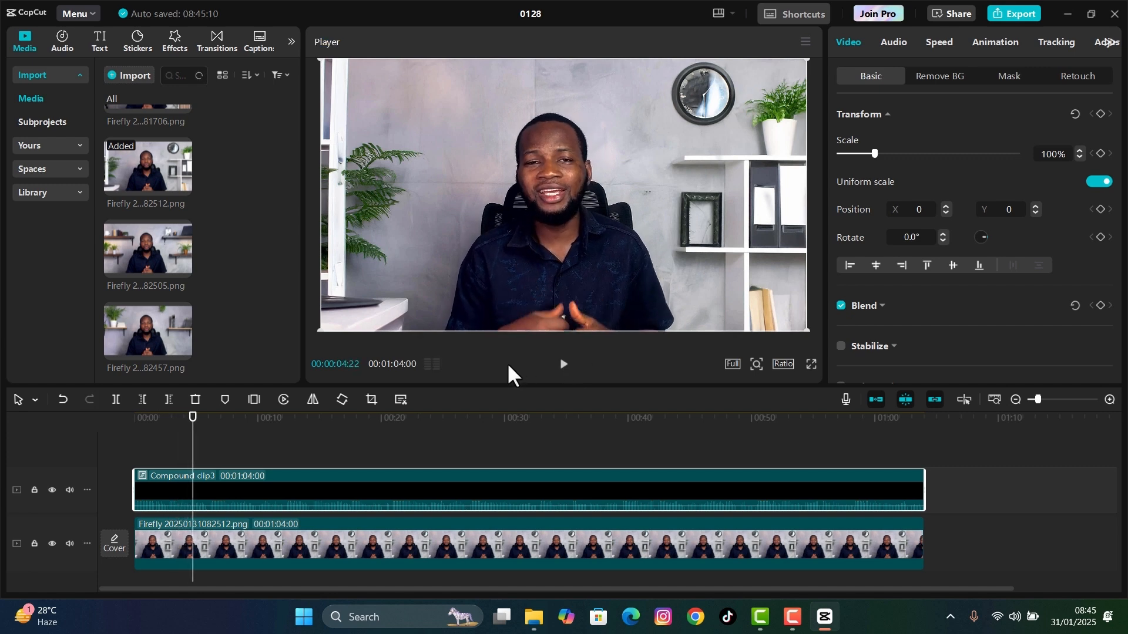
- Replace the Firefly 20250131082512.png background beneath the compound clip with Firefly 20250131082457.png
{"action": "left_click", "coordinate": [287, 531]}
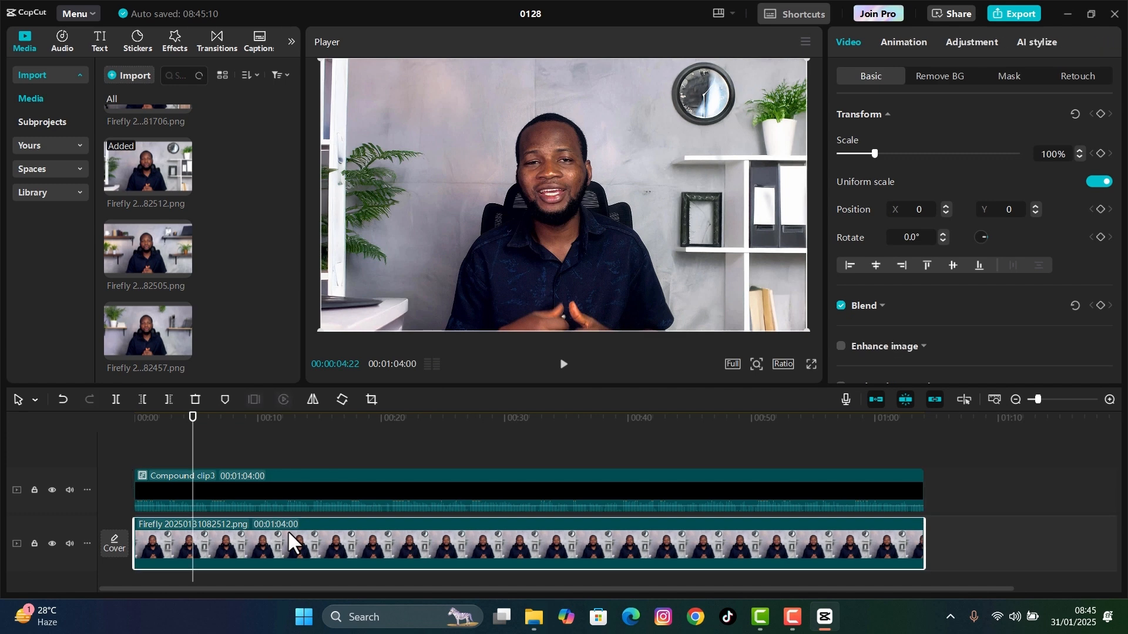
{"action": "key", "text": "Delete"}
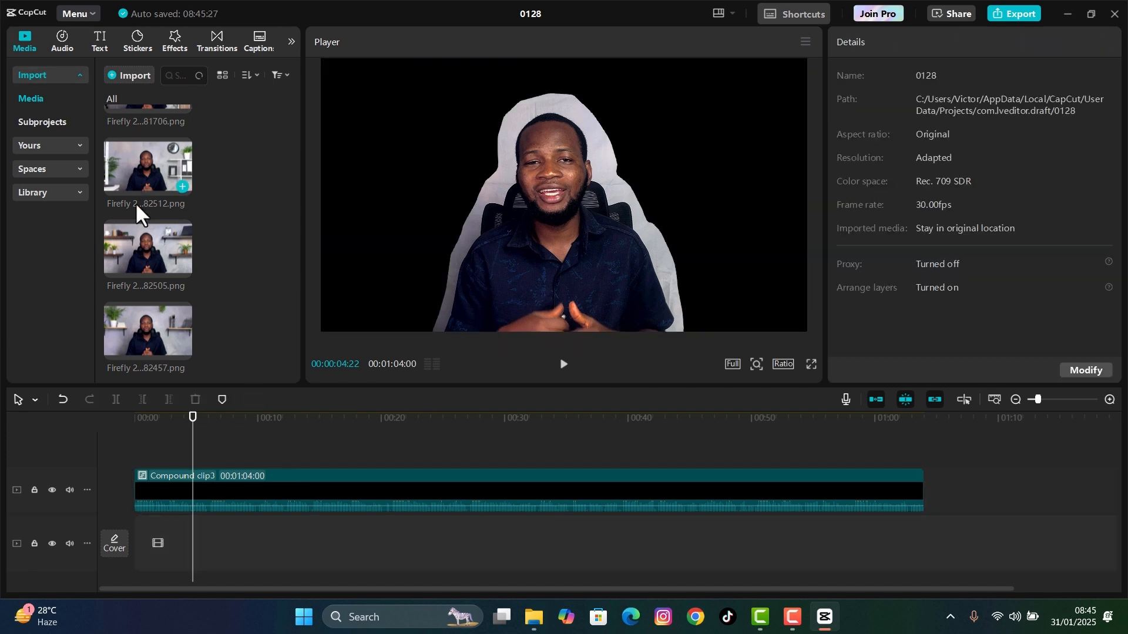
{"action": "left_click_drag", "start_coordinate": [136, 339], "coordinate": [160, 535]}
{"action": "left_click", "coordinate": [233, 554]}
- Append the Firefly images ending in 82505, 82512 and 81706 one after another on the background track
{"action": "left_click", "coordinate": [177, 265]}
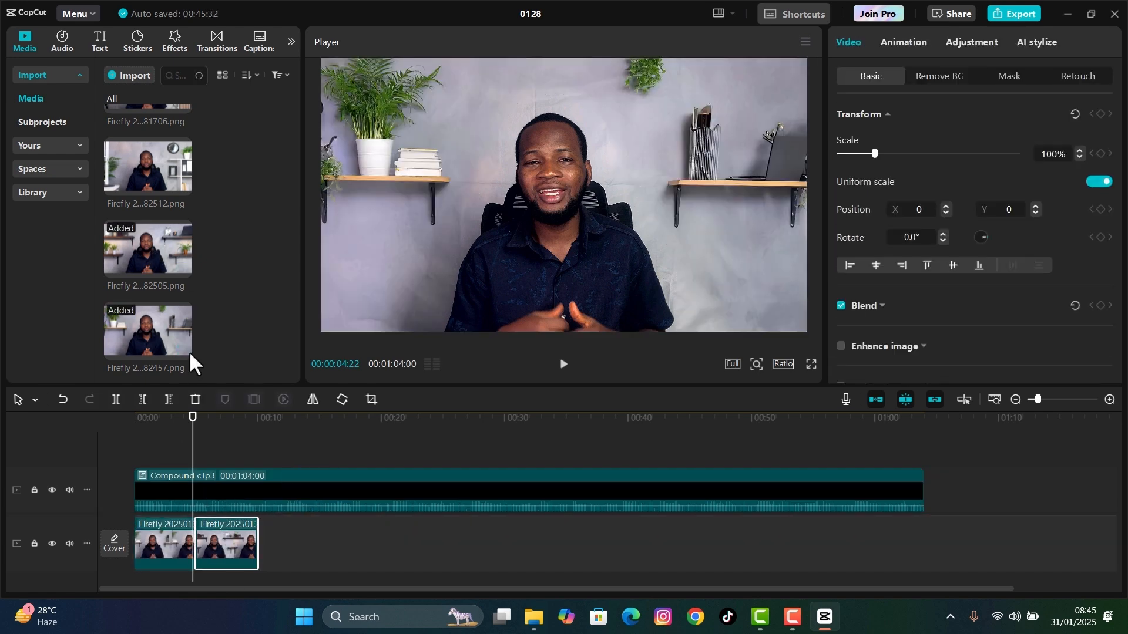
{"action": "left_click_drag", "start_coordinate": [186, 349], "coordinate": [317, 623]}
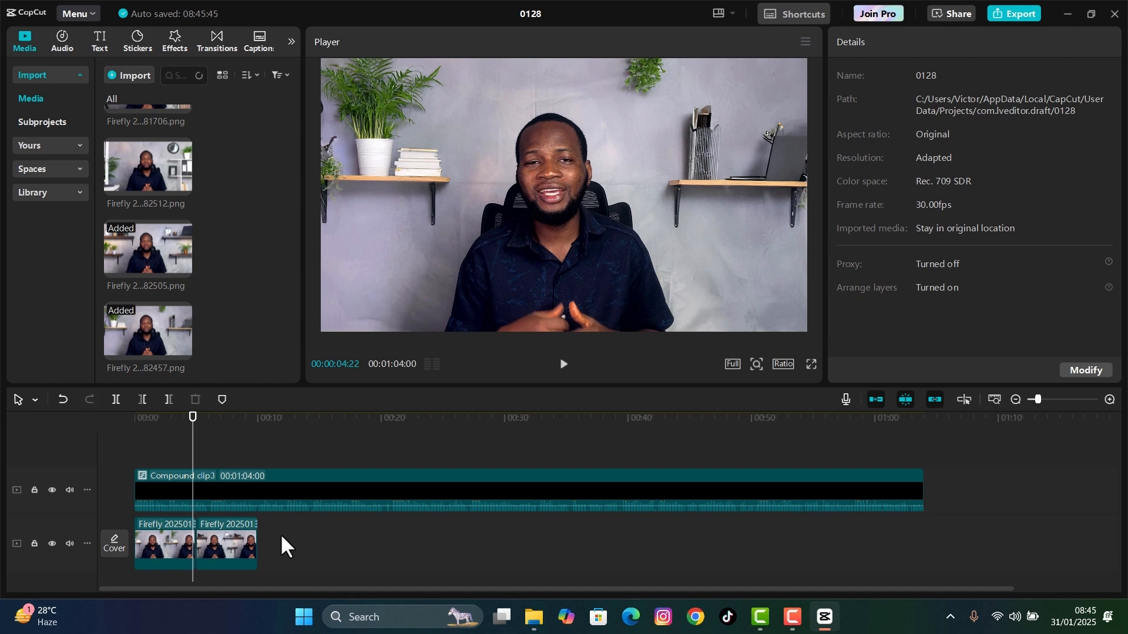
{"action": "left_click", "coordinate": [183, 185]}
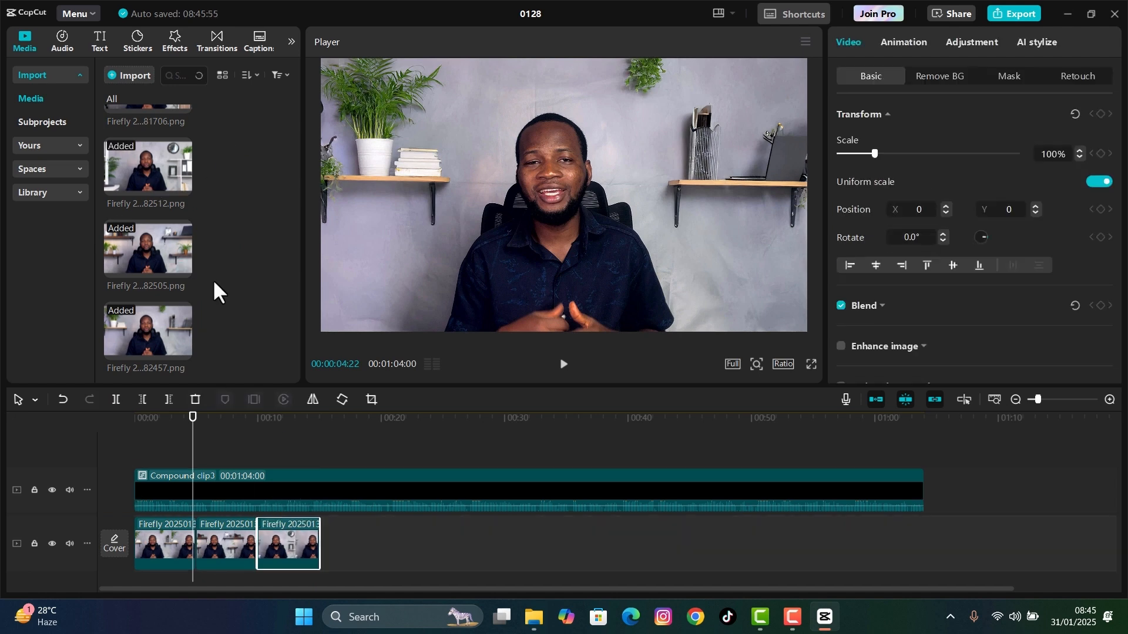
{"action": "scroll", "coordinate": [150, 178], "scroll_direction": "up", "scroll_amount": 3}
{"action": "left_click_drag", "start_coordinate": [148, 281], "coordinate": [351, 545]}
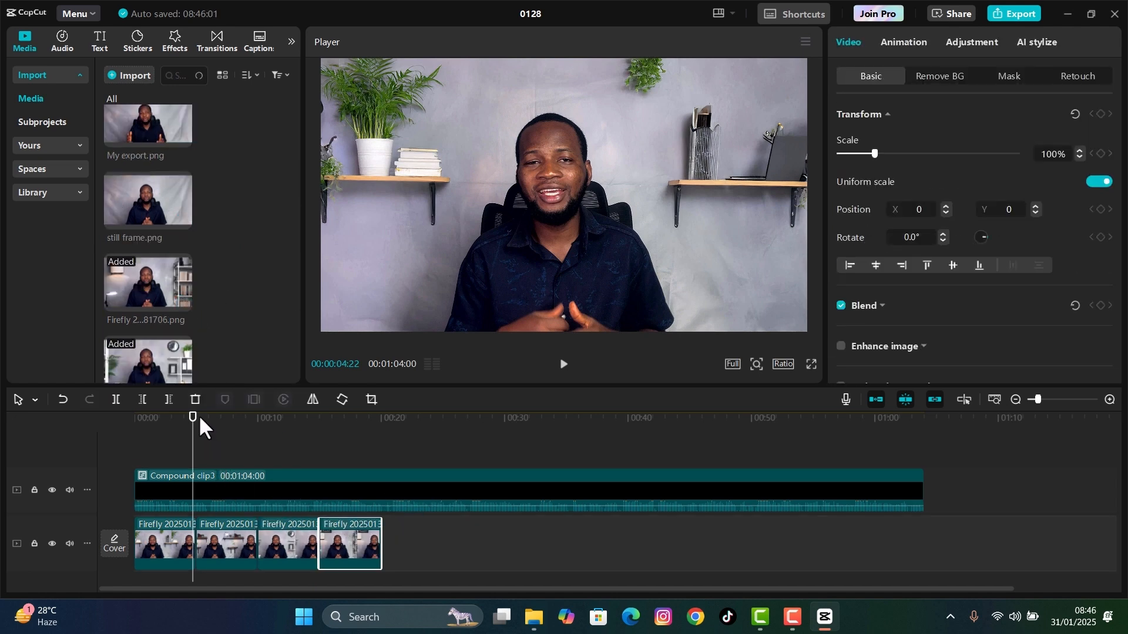
- Scrub the timeline from about 00:00:01:15 to 00:00:14:12 to preview the man against the successive backgrounds
{"action": "left_click_drag", "start_coordinate": [193, 417], "coordinate": [151, 475]}
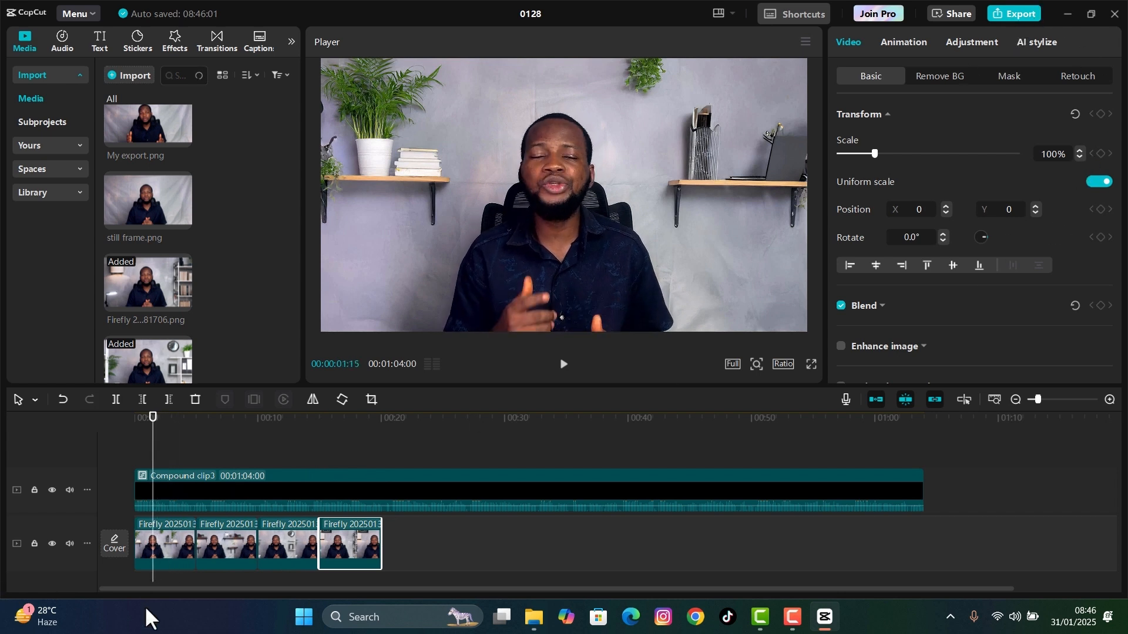
{"action": "left_click", "coordinate": [216, 464]}
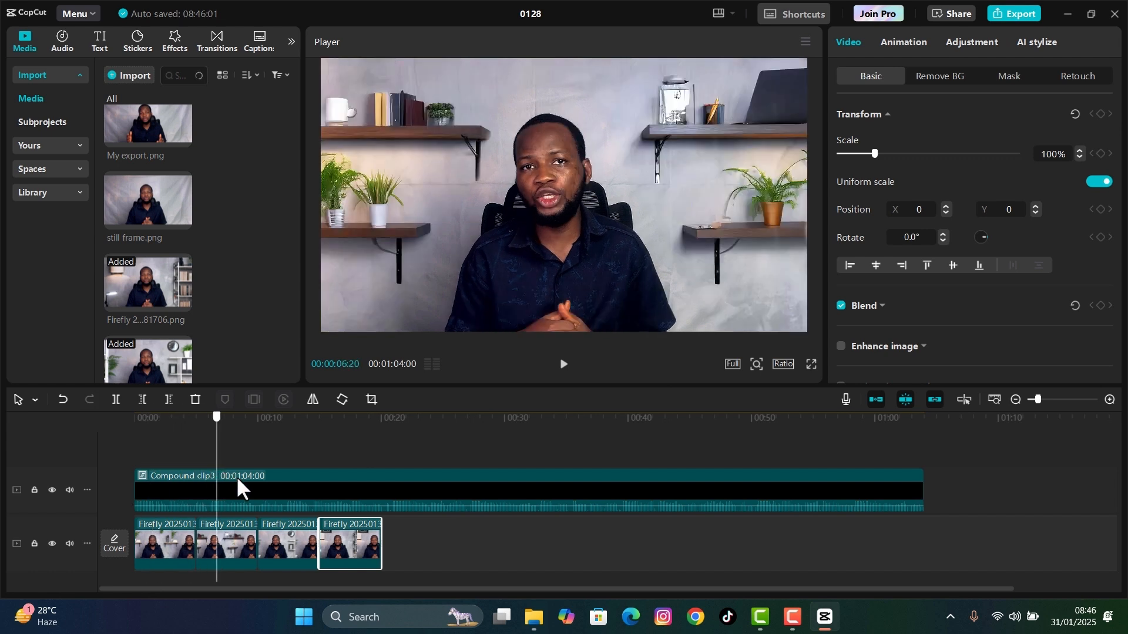
{"action": "left_click_drag", "start_coordinate": [236, 476], "coordinate": [311, 523]}
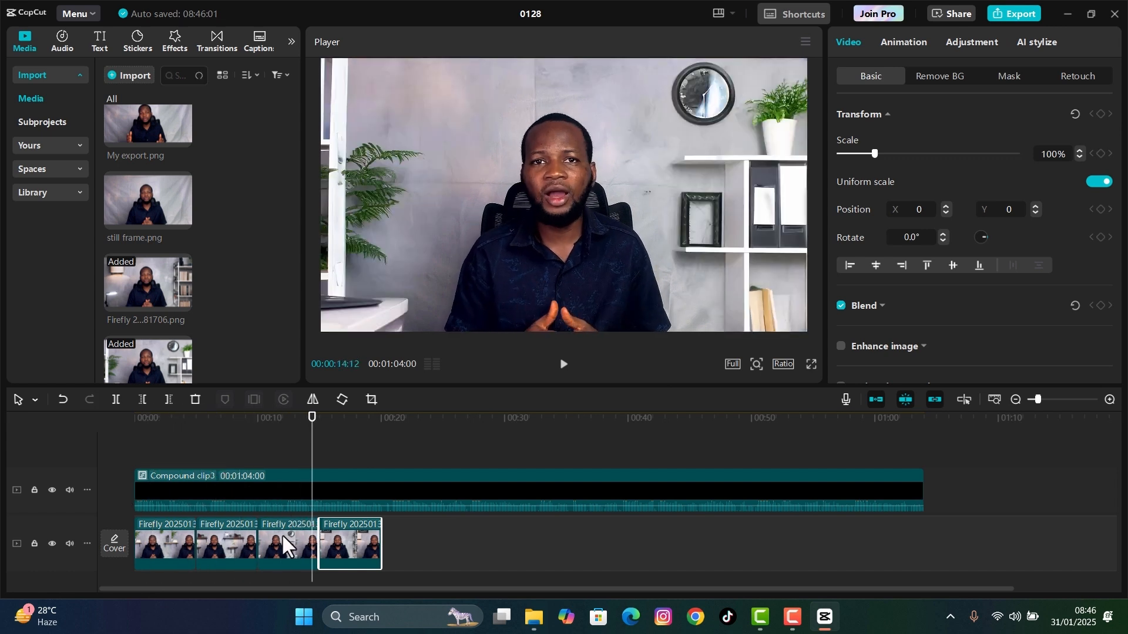